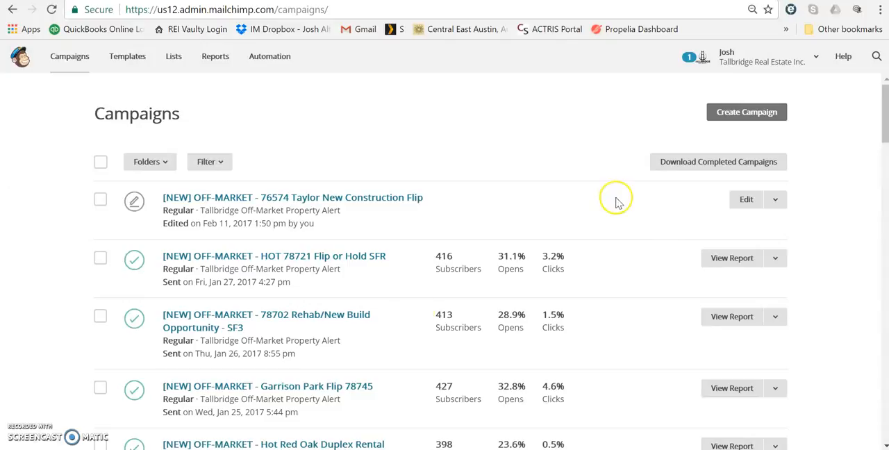
Step: Replicate the "[NEW] OFF-MARKET - 76574 Taylor New Construction Flip" campaign from the campaign list
left_click(100, 200)
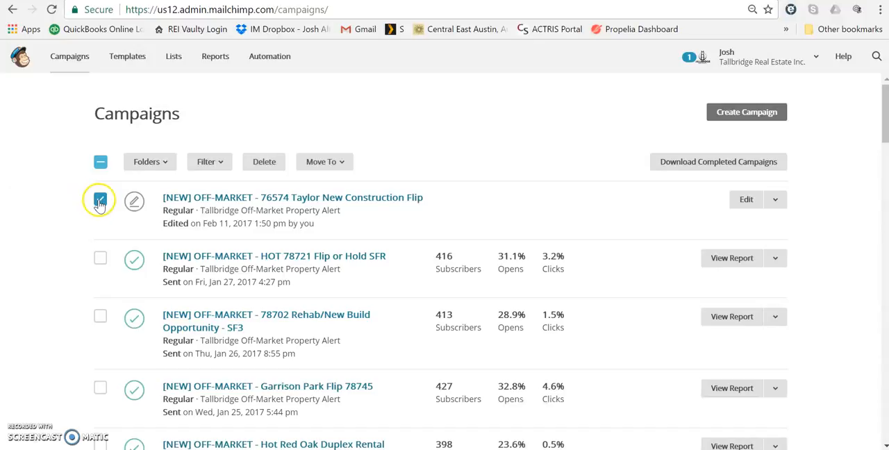
left_click(774, 200)
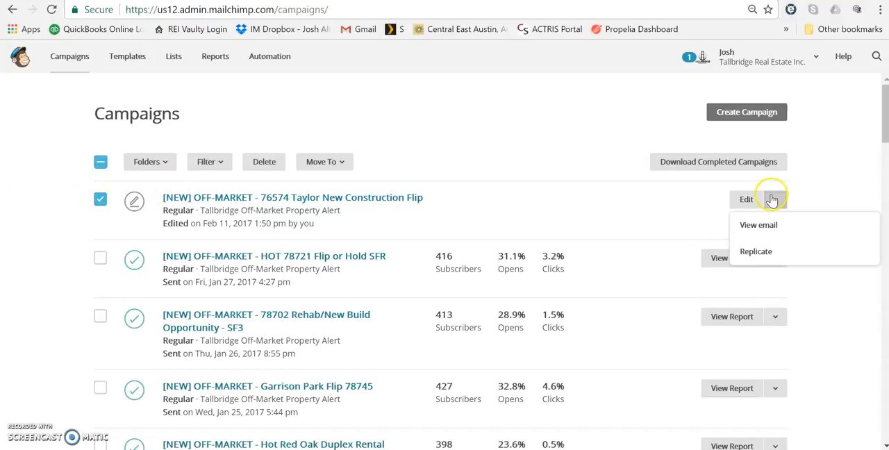
left_click(757, 252)
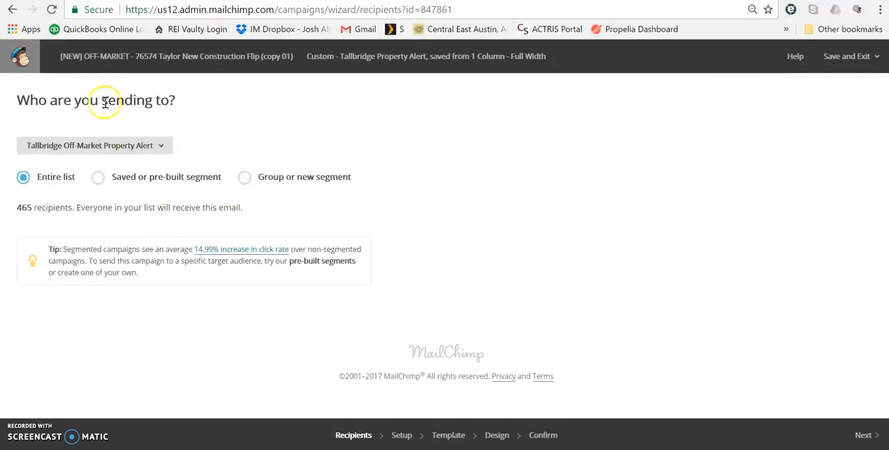
Step: Send the campaign to the entire 465-subscriber Tallbridge Off-Market Property Alert list and continue to the campaign setup
left_click(167, 147)
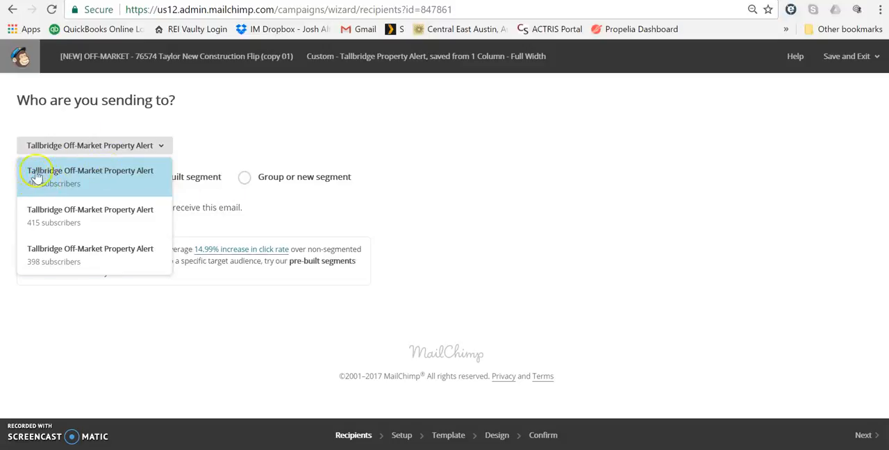
left_click(57, 179)
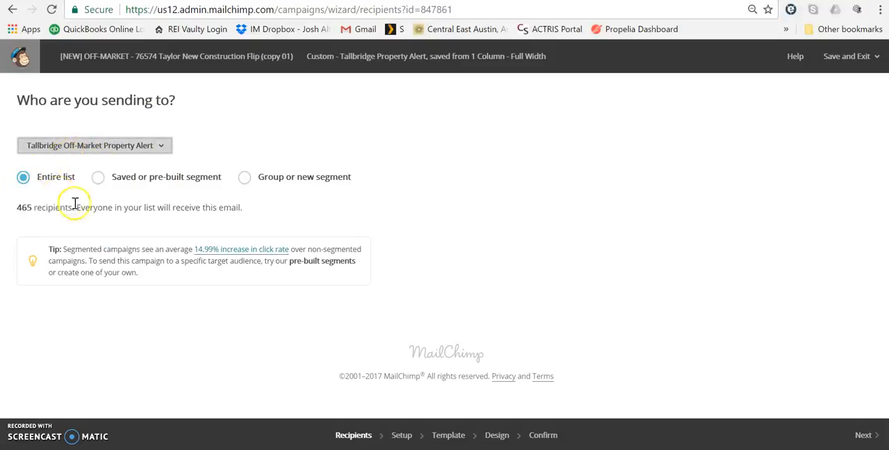
left_click(865, 434)
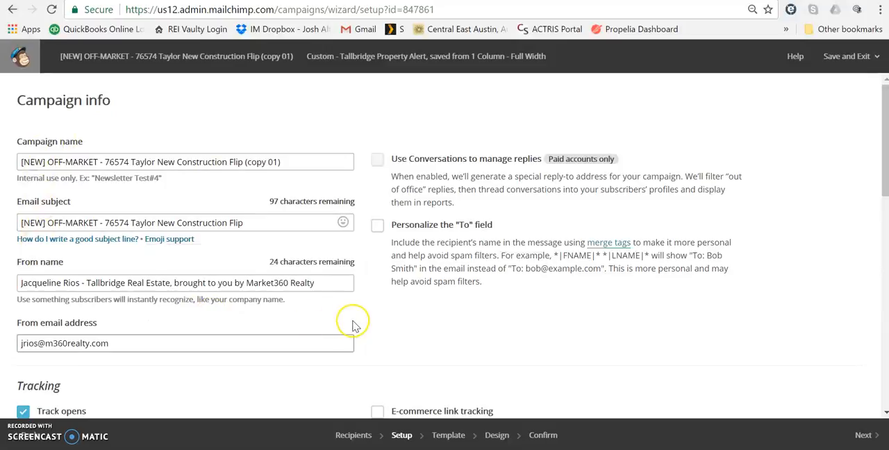
Step: Remove "(copy 01)" from the campaign name and review the sender name and sender email address
left_click_drag(286, 158, 246, 169)
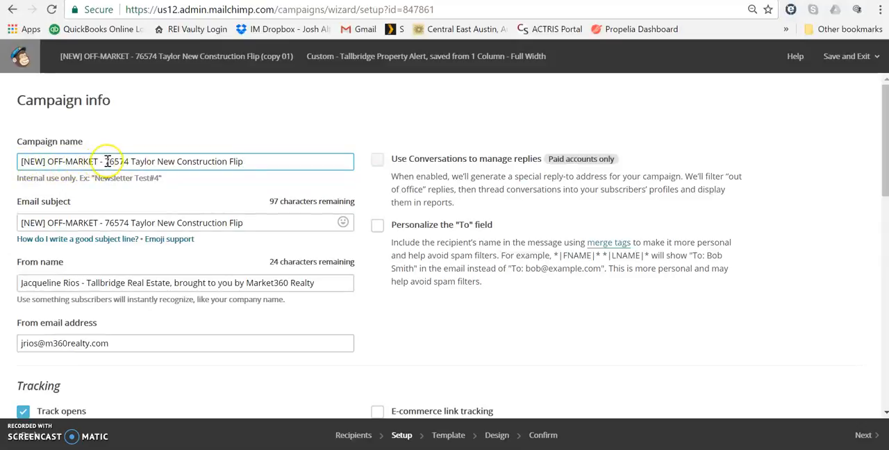
left_click_drag(105, 161, 267, 157)
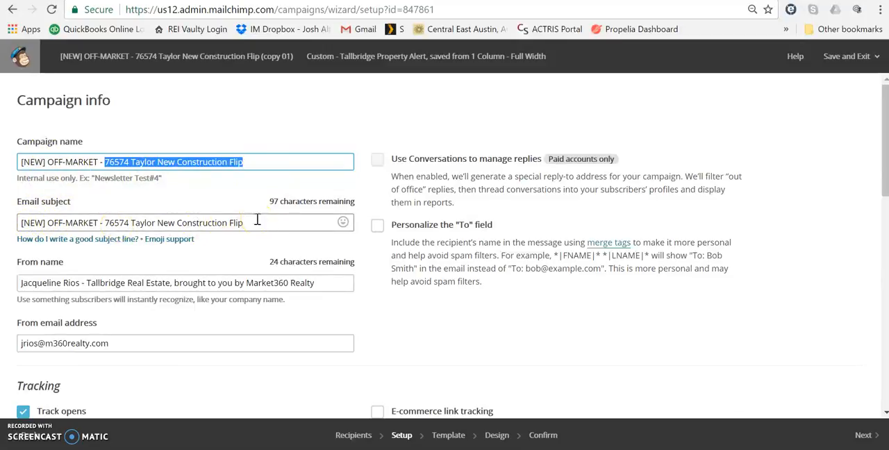
scroll(257, 220, "down", 2)
left_click(37, 168)
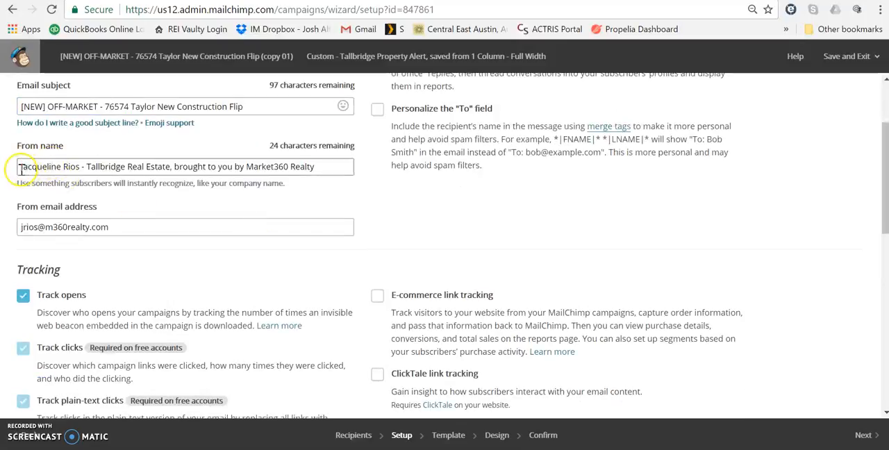
left_click_drag(19, 168, 80, 165)
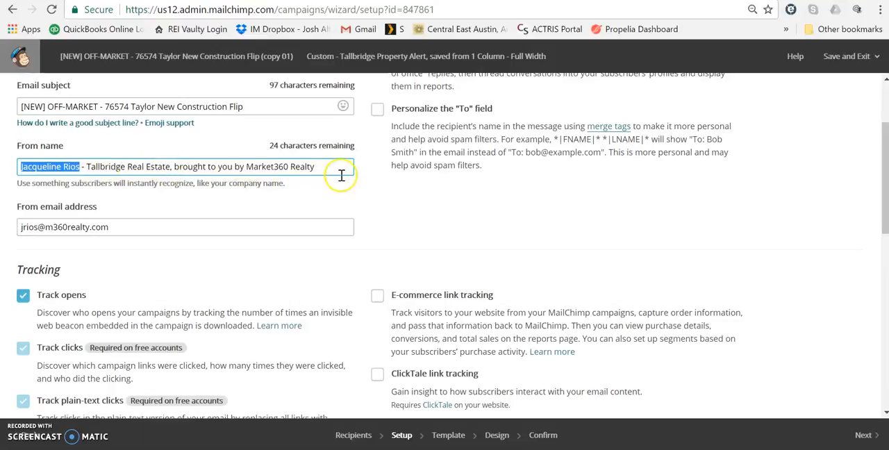
left_click(111, 228)
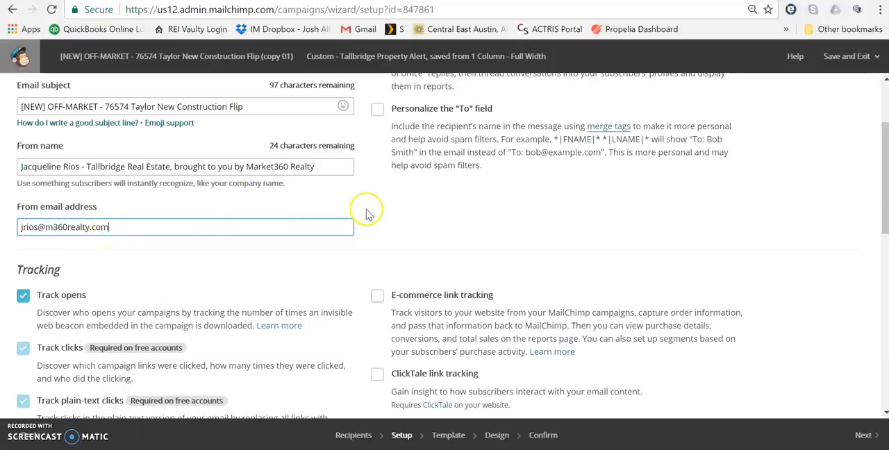
Step: Compare the Facebook auto-post text with the email subject and review the profile and fan pages chosen for posting
scroll(368, 215, "down", 2)
scroll(119, 155, "down", 2)
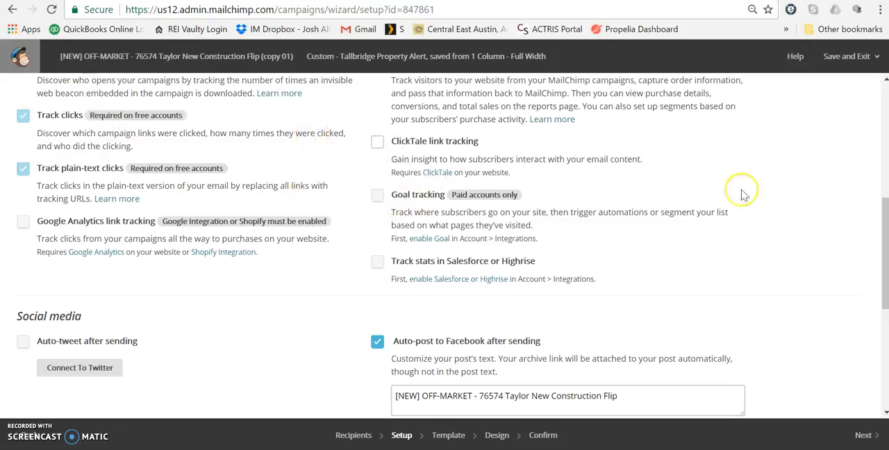
scroll(642, 275, "down", 2)
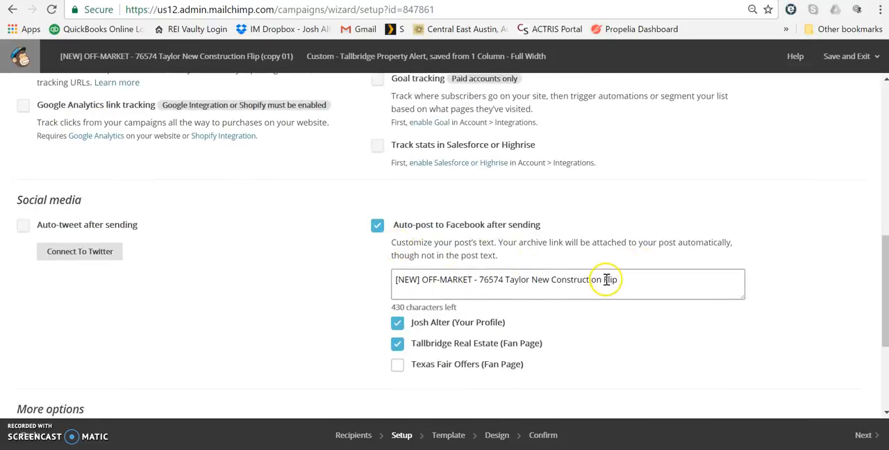
left_click_drag(645, 286, 394, 287)
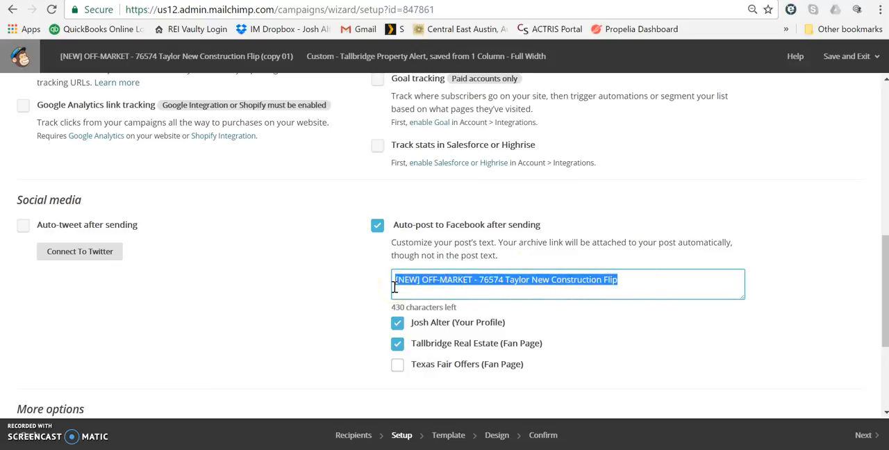
scroll(377, 268, "up", 6)
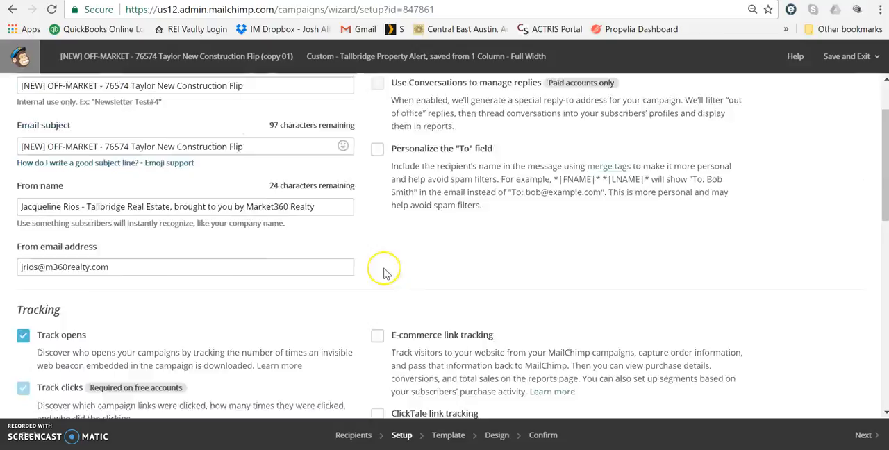
scroll(386, 271, "up", 2)
left_click_drag(256, 222, 21, 222)
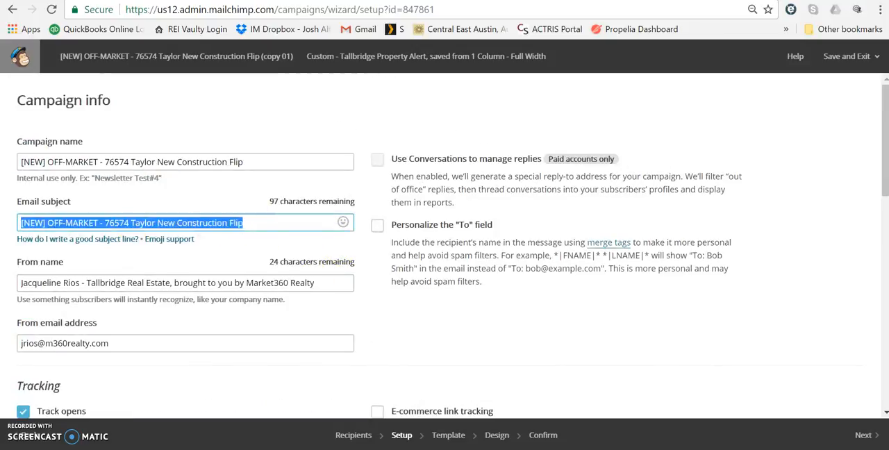
scroll(510, 301, "down", 8)
left_click(642, 166)
left_click_drag(642, 166, 349, 168)
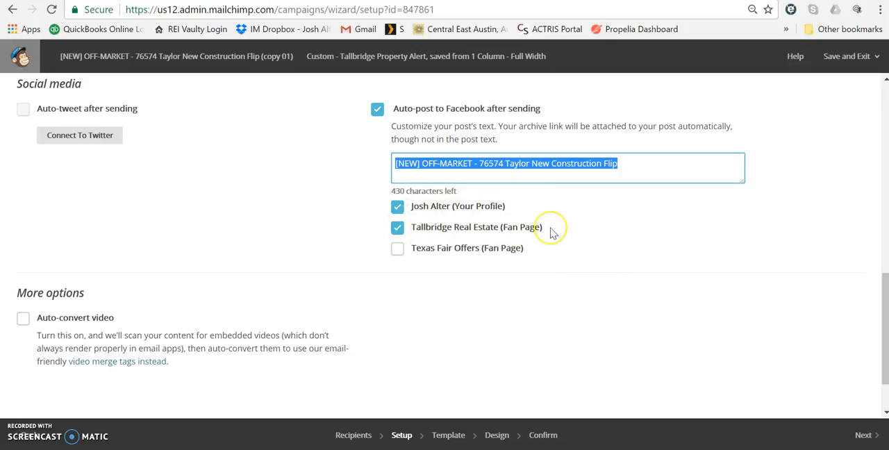
scroll(552, 234, "down", 1)
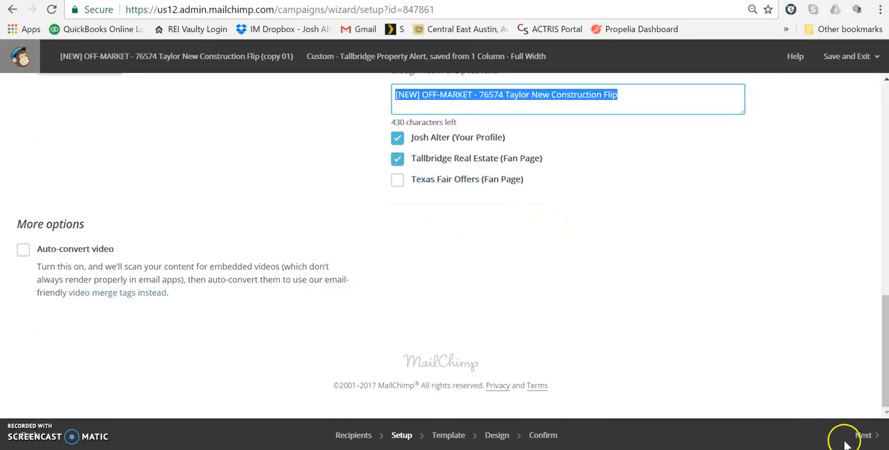
Step: Continue to the campaign design and inspect the header title text block and the Tallbridge logo image block
left_click(873, 436)
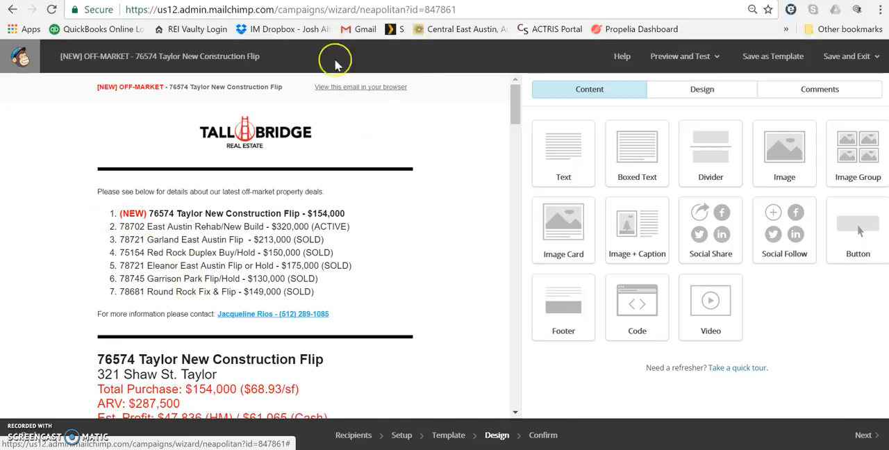
left_click(167, 97)
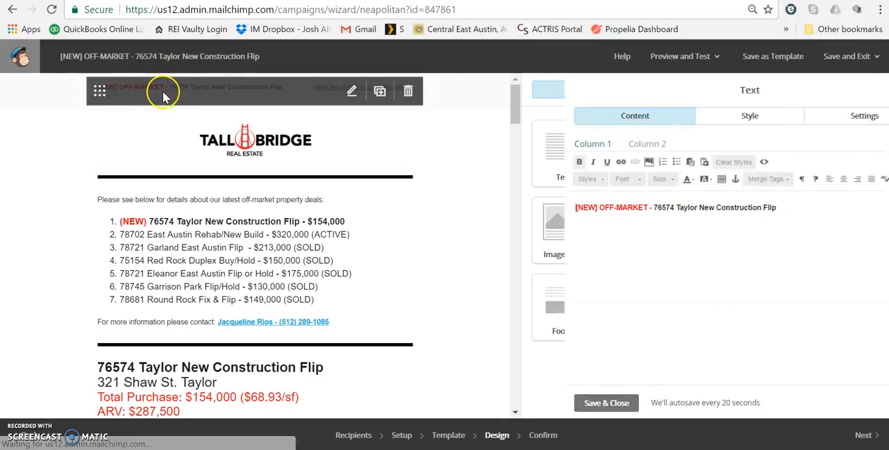
left_click_drag(761, 209, 513, 193)
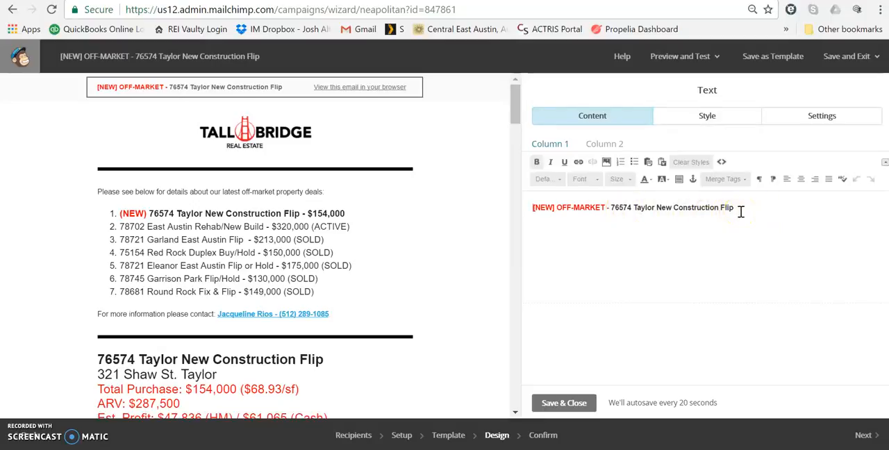
left_click(291, 156)
left_click(291, 155)
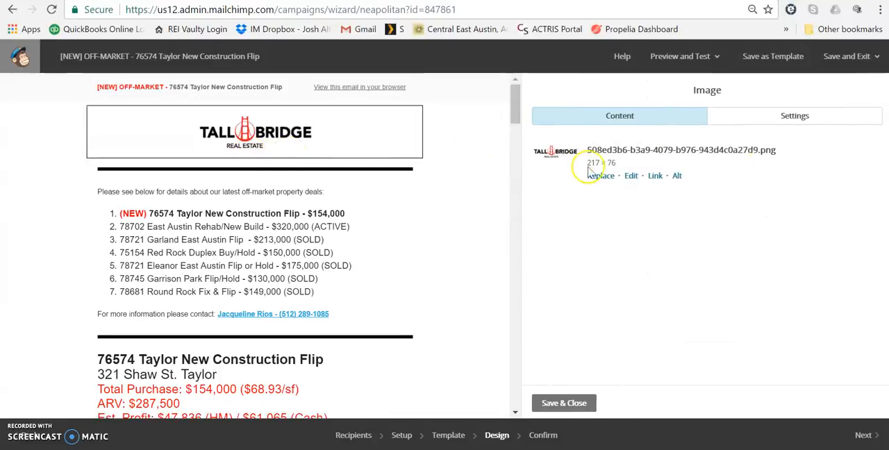
Step: Open the text block listing the latest off-market deals and compare it with the property details below it
left_click(275, 210)
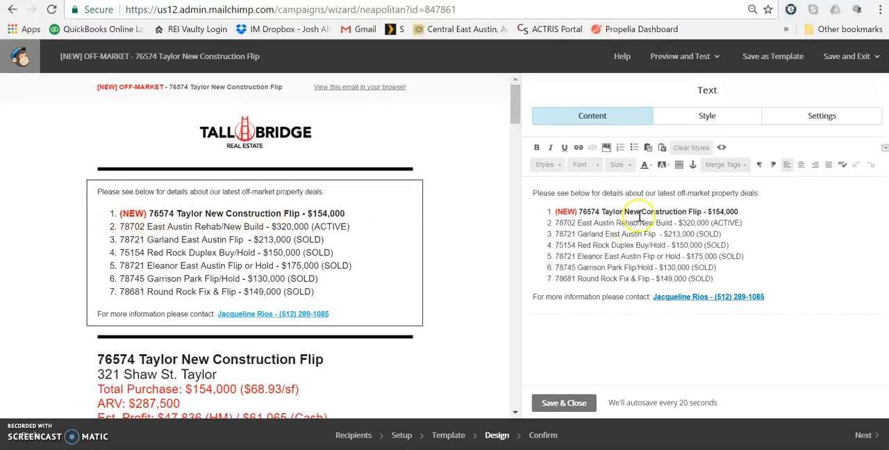
left_click(564, 211)
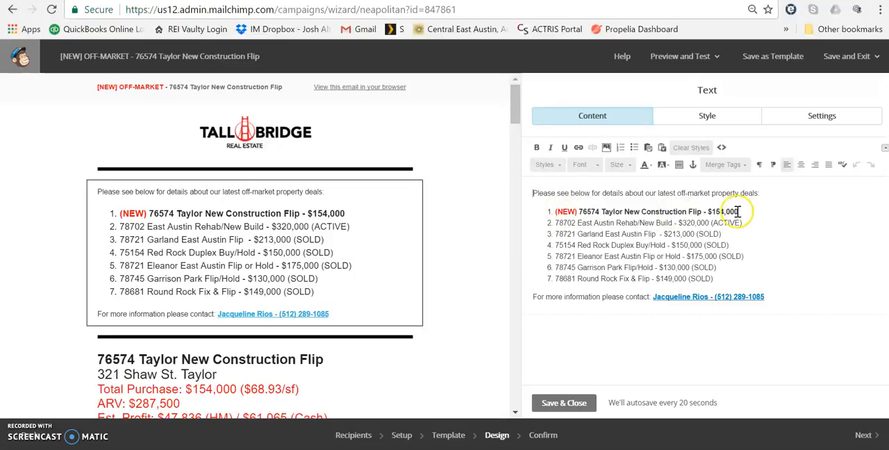
mouse_move(255, 244)
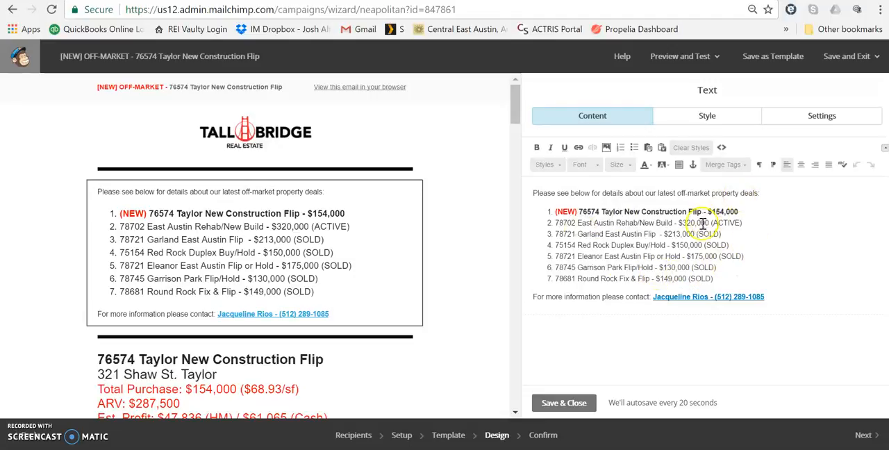
scroll(427, 284, "down", 3)
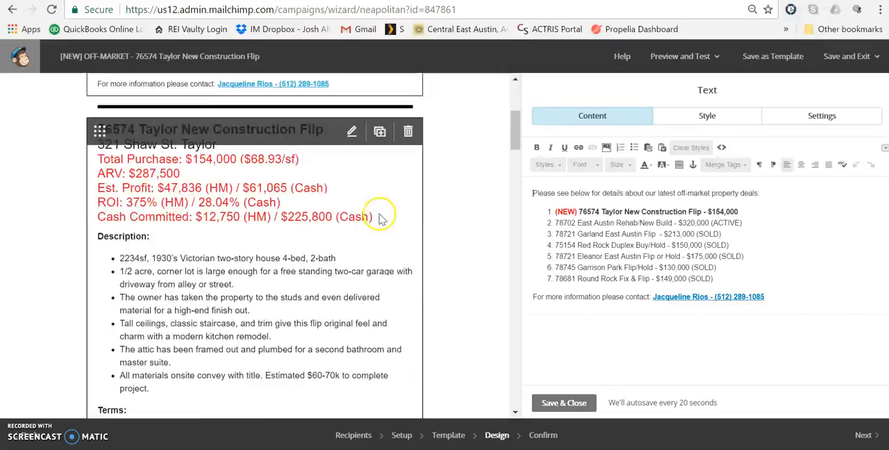
scroll(379, 218, "up", 2)
scroll(377, 236, "down", 2)
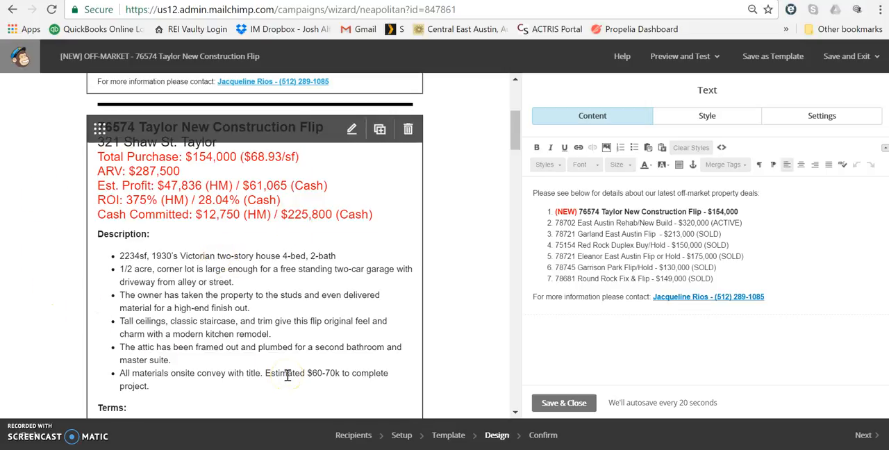
scroll(287, 375, "up", 3)
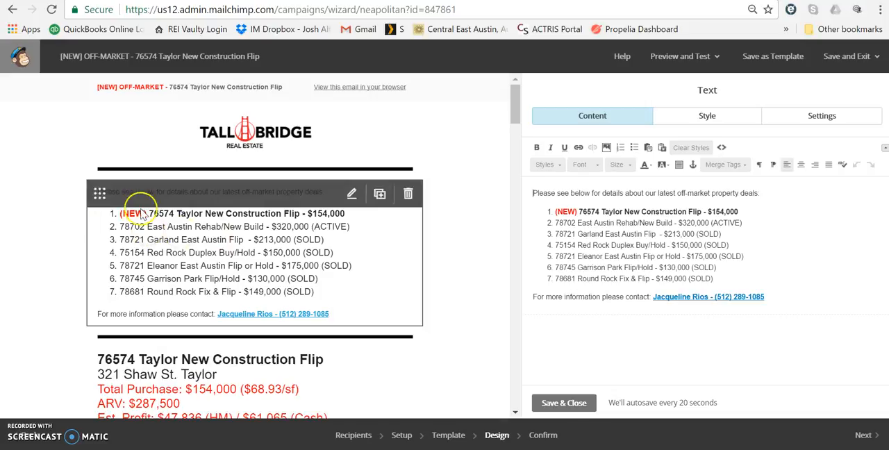
Step: Duplicate the text block with the 76574 Taylor New Construction Flip property details and check the copy against the original
scroll(407, 286, "down", 3)
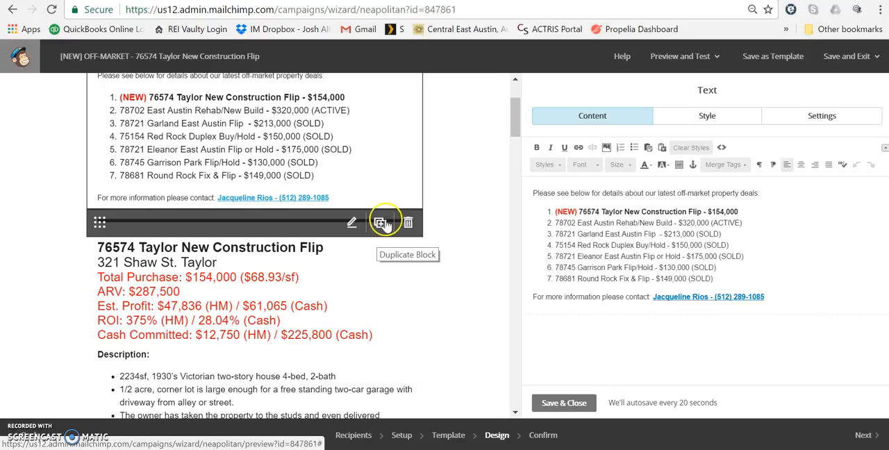
left_click(382, 223)
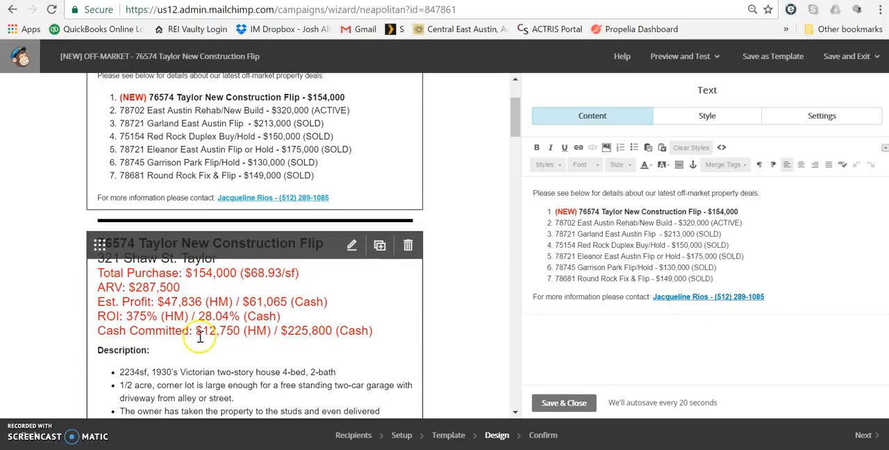
scroll(201, 336, "down", 2)
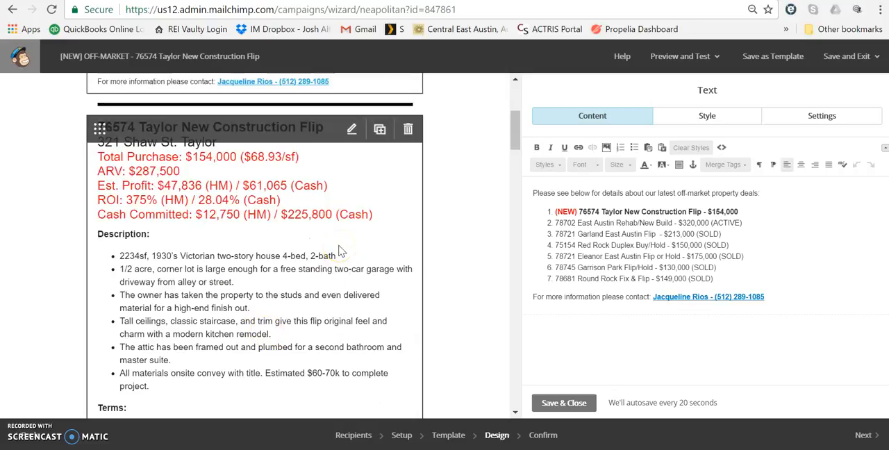
left_click(381, 132)
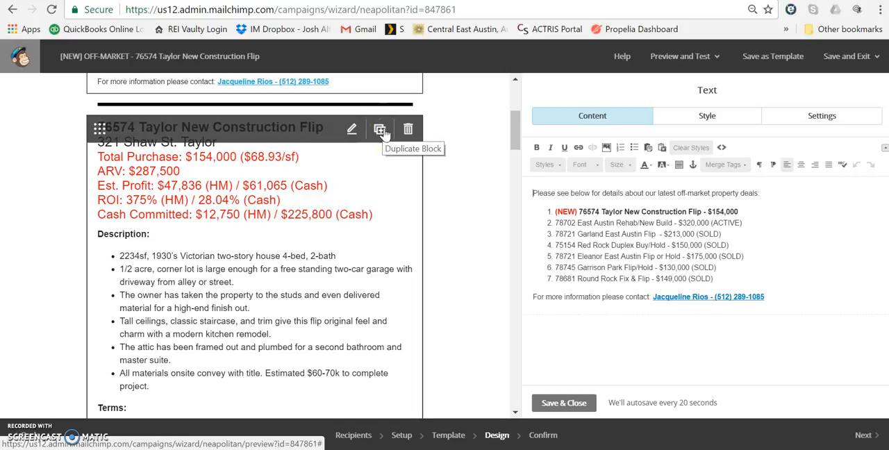
left_click(359, 193)
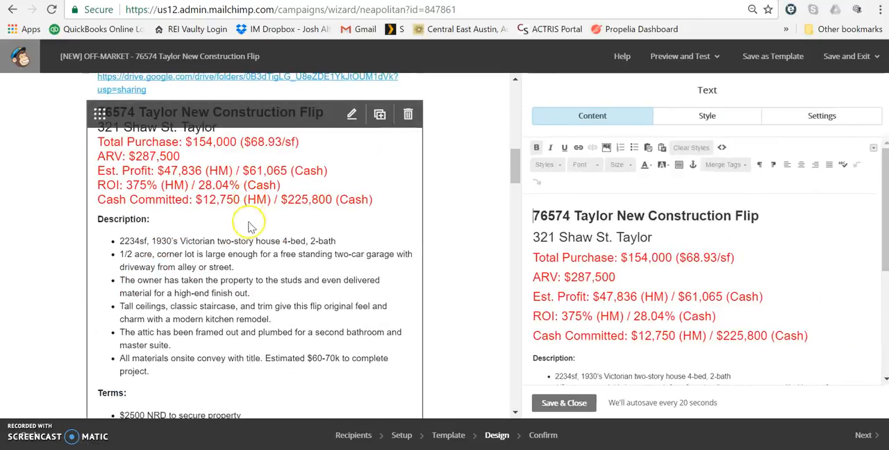
scroll(229, 208, "down", 1)
scroll(233, 216, "up", 3)
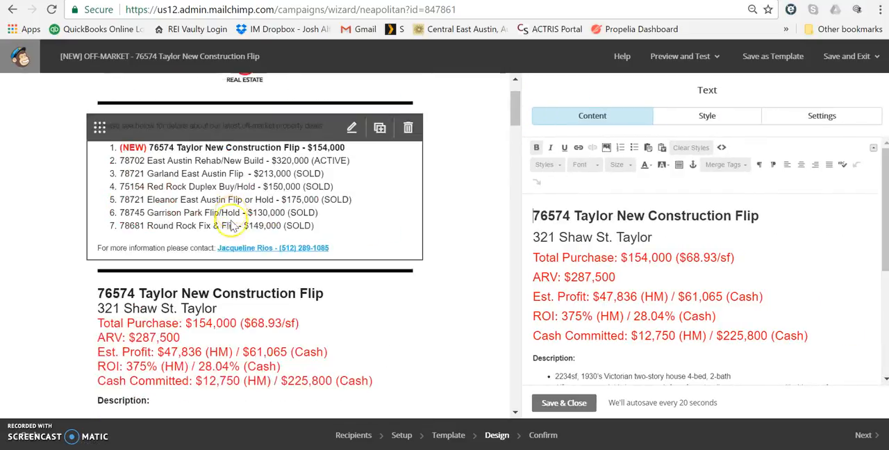
scroll(233, 224, "down", 2)
scroll(361, 306, "down", 1)
scroll(358, 305, "up", 1)
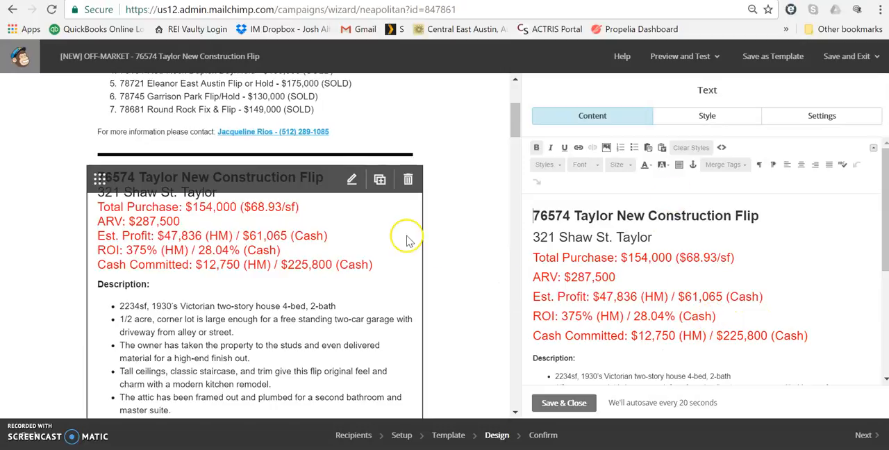
Step: Compare the description, terms and picture link in the duplicated Taylor property block with the original block beneath it
scroll(407, 278, "down", 3)
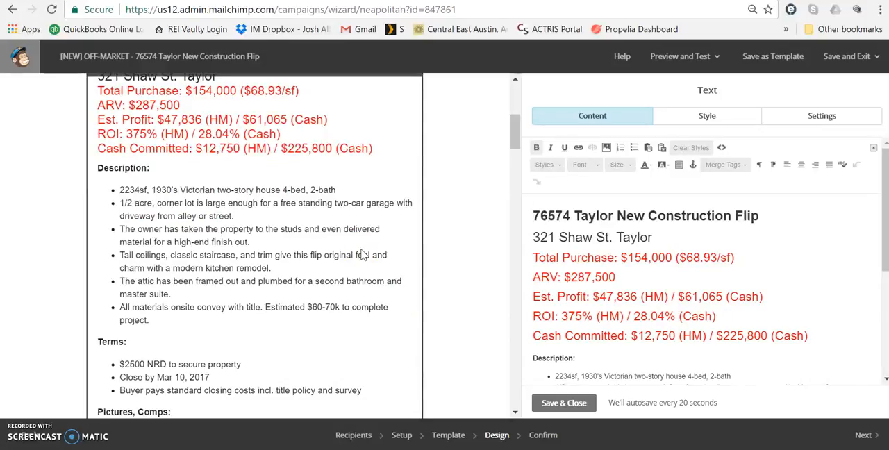
scroll(330, 167, "down", 4)
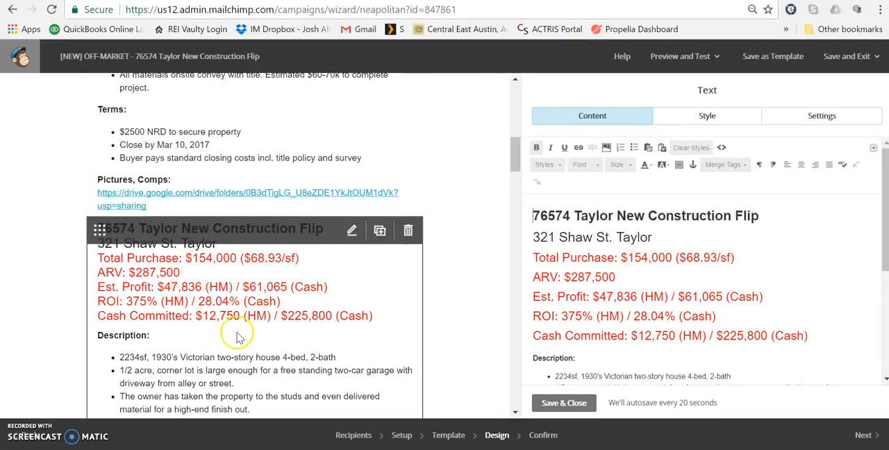
scroll(236, 326, "up", 6)
scroll(236, 324, "down", 3)
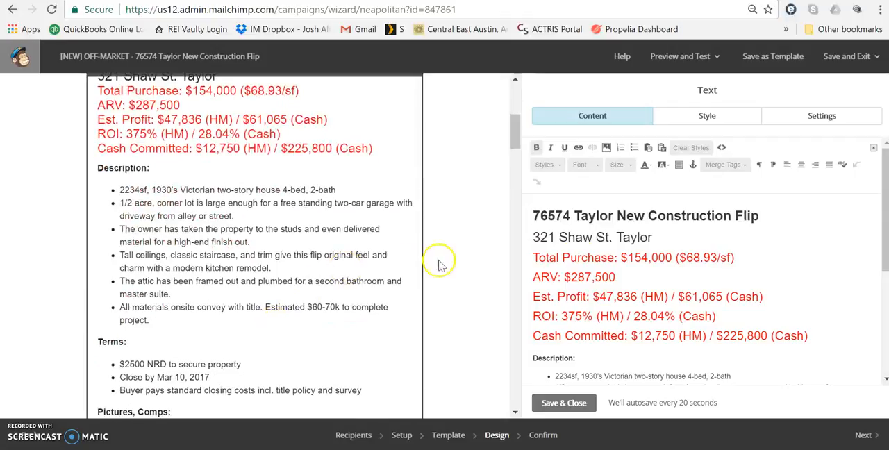
scroll(764, 298, "down", 3)
scroll(764, 298, "up", 4)
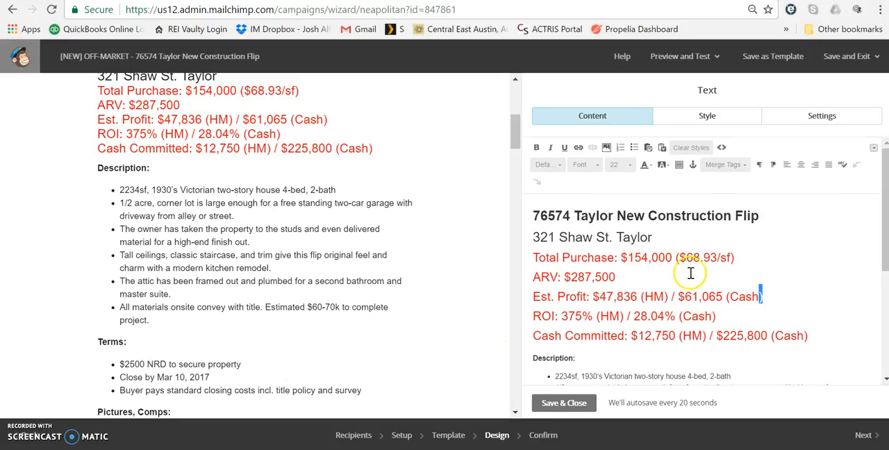
Step: Review the duplicated block's editable description bullets, terms and Google Drive pictures link, and close the block's editor
scroll(691, 273, "down", 2)
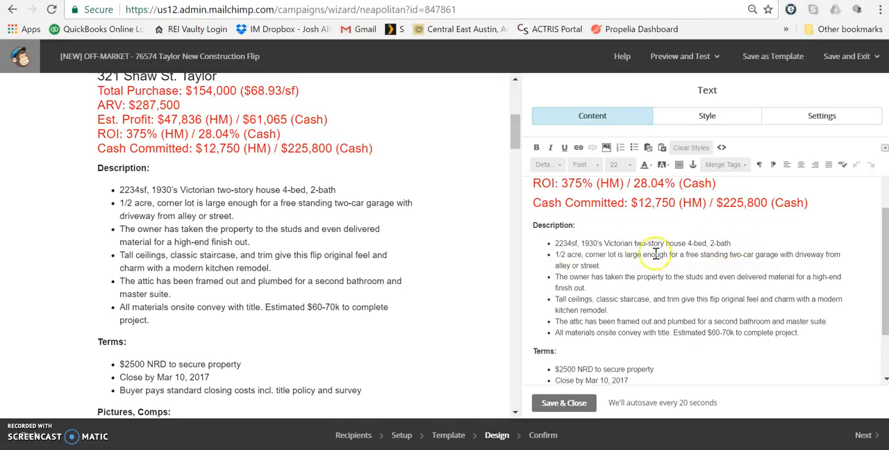
left_click_drag(554, 255, 576, 257)
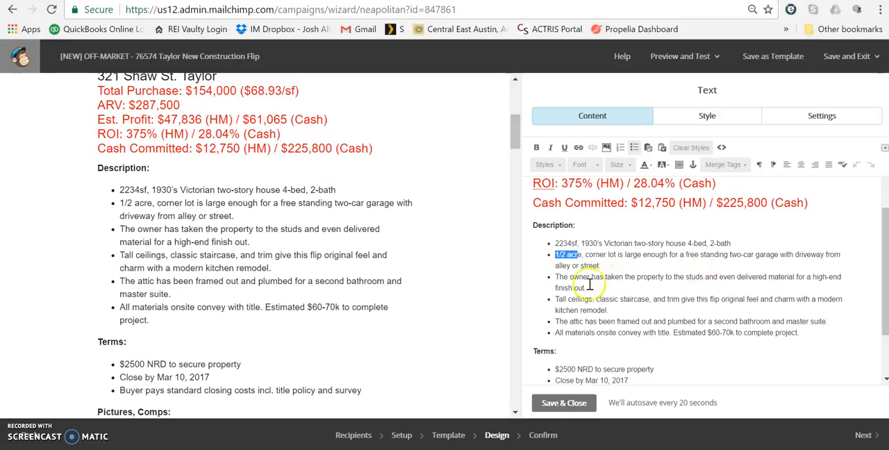
left_click_drag(555, 278, 797, 338)
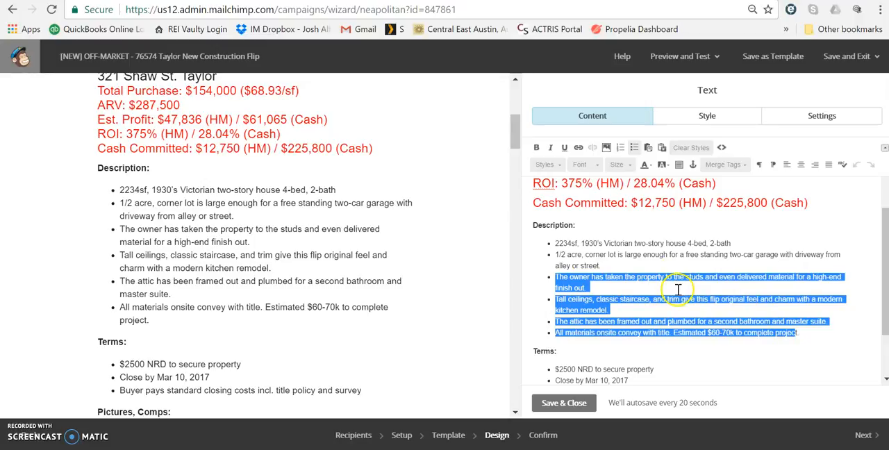
left_click(637, 330)
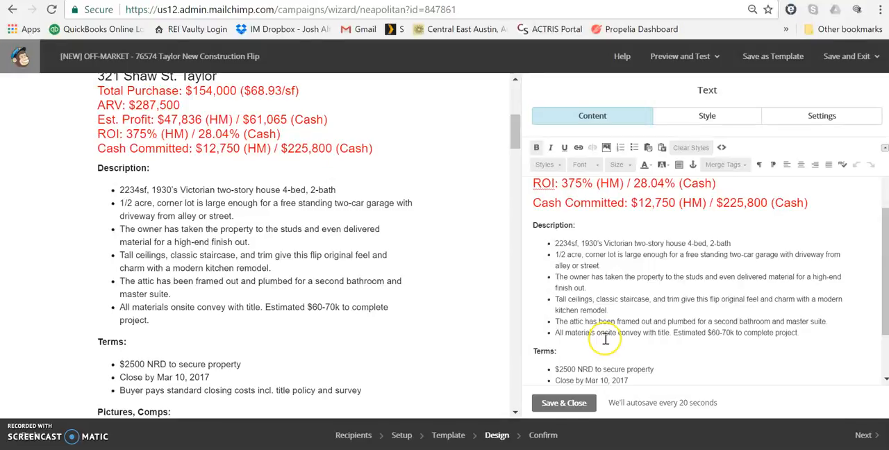
scroll(605, 339, "down", 2)
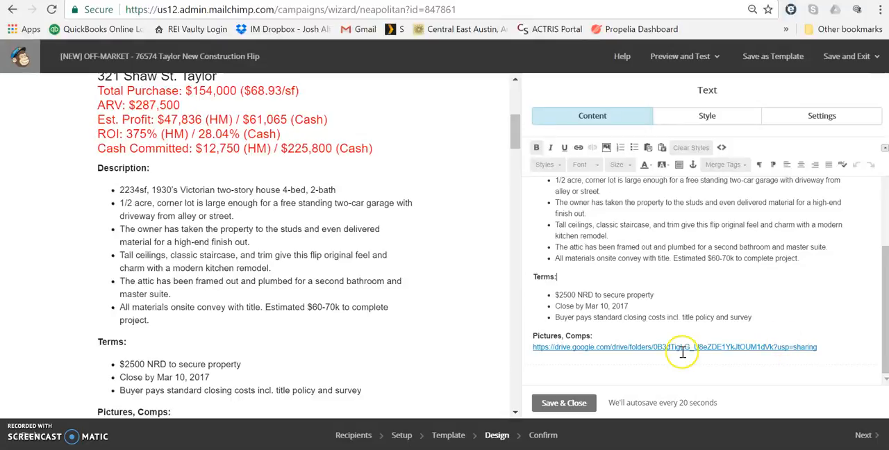
left_click_drag(830, 348, 535, 356)
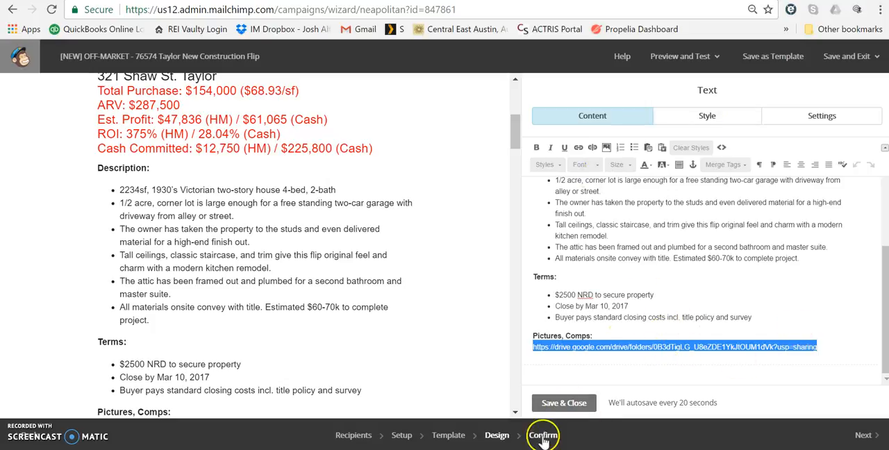
left_click(565, 404)
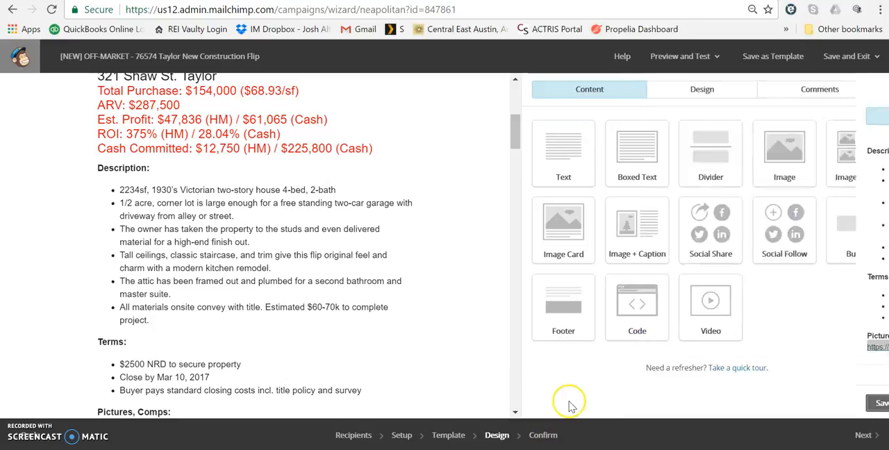
Step: Examine the photo groups placed below the original Taylor property details as the layout to reproduce
scroll(307, 232, "down", 3)
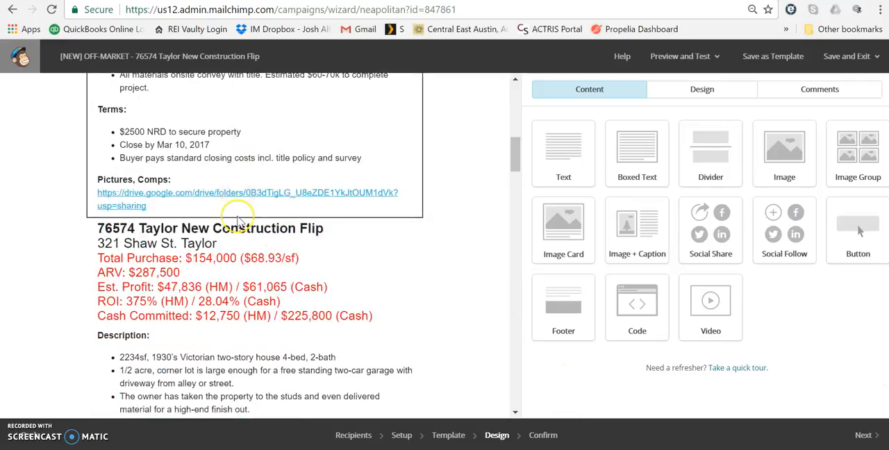
scroll(239, 222, "down", 4)
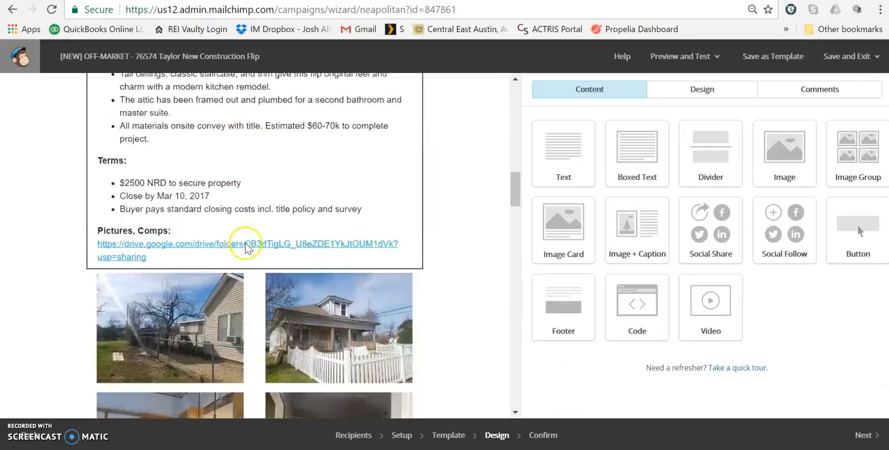
scroll(246, 248, "down", 3)
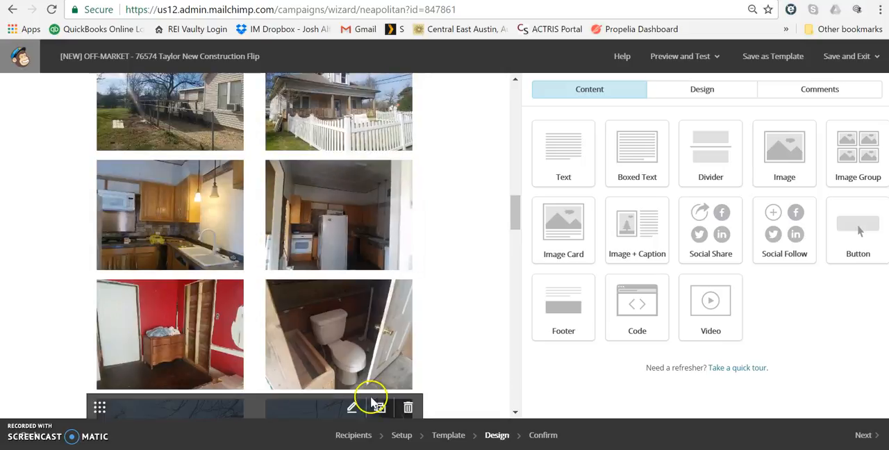
scroll(403, 364, "down", 3)
scroll(328, 349, "up", 10)
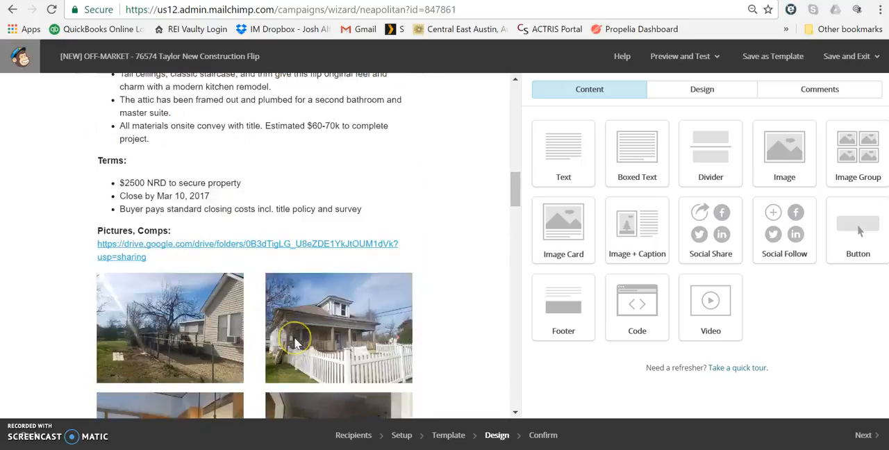
scroll(295, 343, "down", 1)
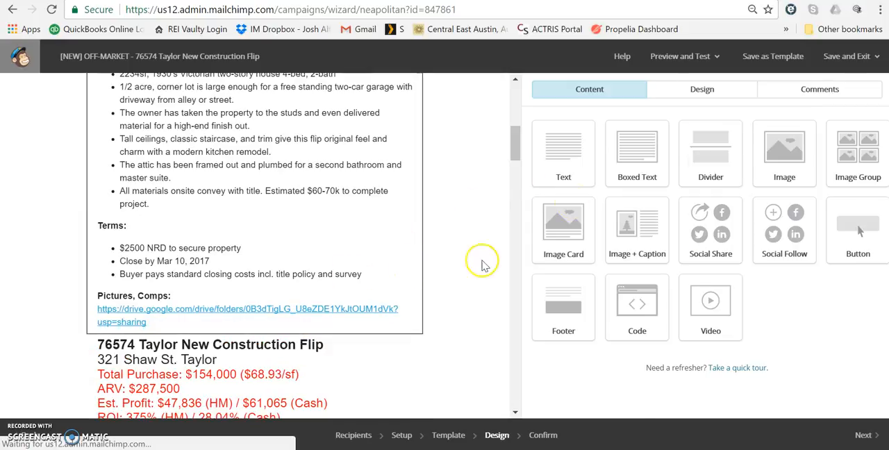
Step: Add two Image Group blocks, one under the other, between the first Taylor property text block and its copy
left_click(415, 256)
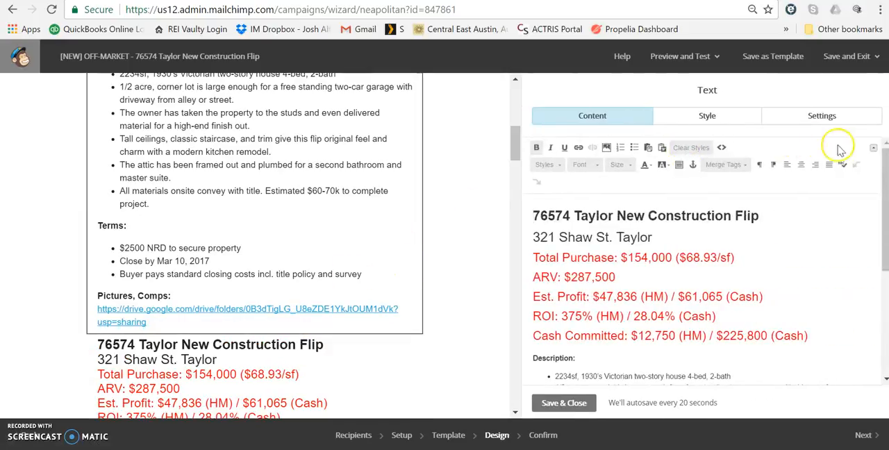
left_click(564, 402)
left_click_drag(858, 160, 229, 343)
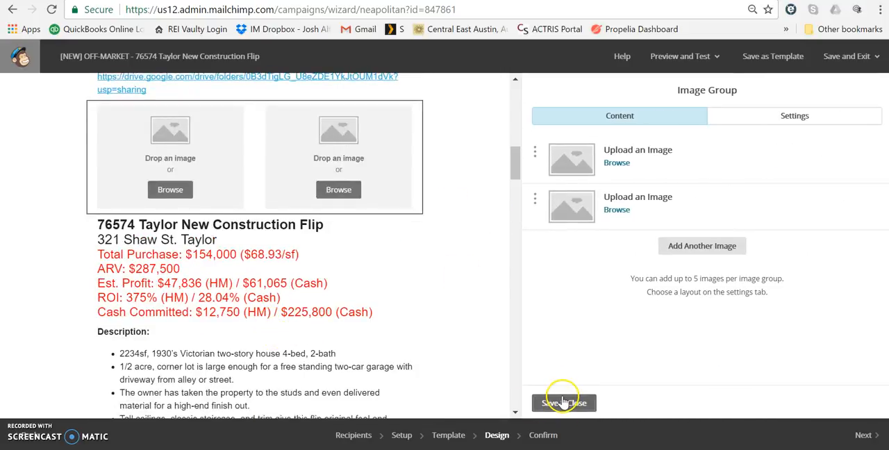
left_click(559, 404)
left_click_drag(783, 178, 345, 218)
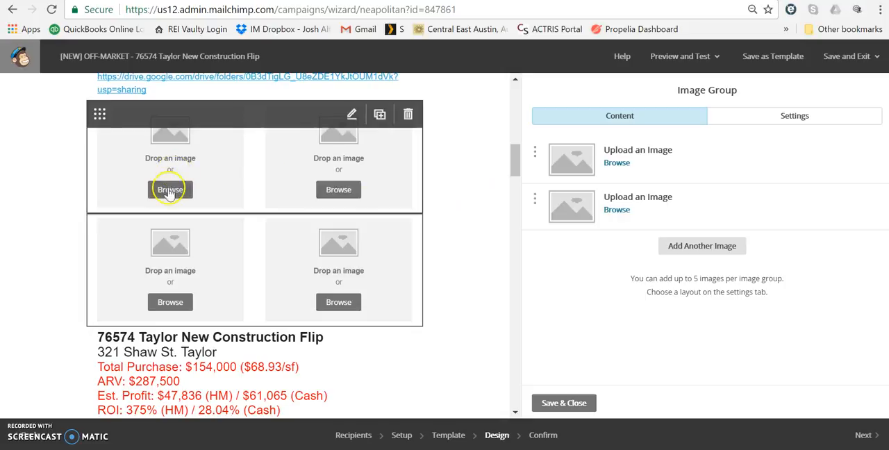
Step: Upload the front-porch house photo "Pics (9)" from the Marketing - External Pictures folder into the upper image group's first slot
left_click(170, 189)
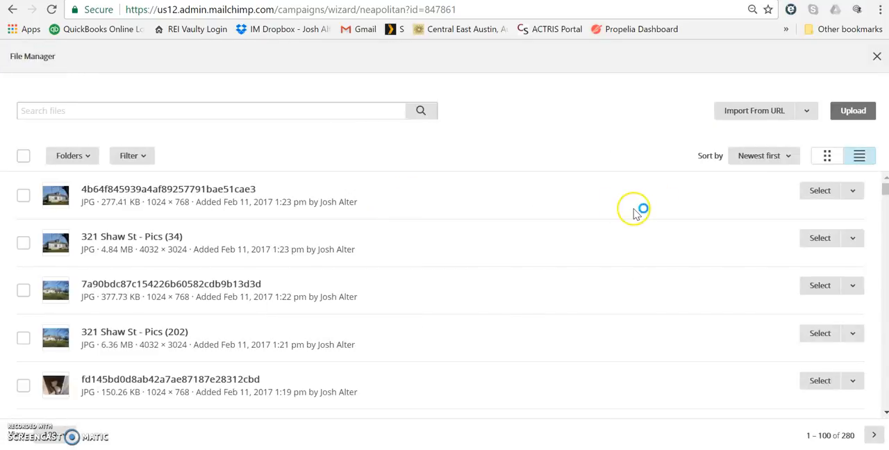
left_click(852, 112)
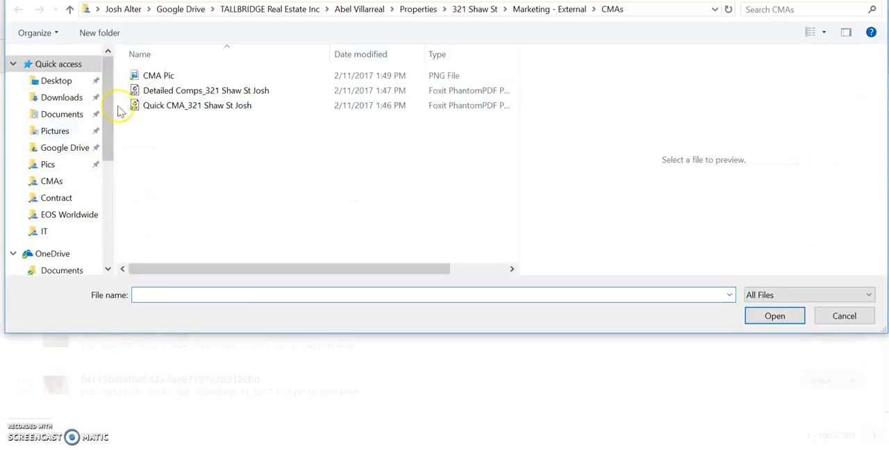
left_click(568, 8)
left_click(159, 93)
double_click(158, 93)
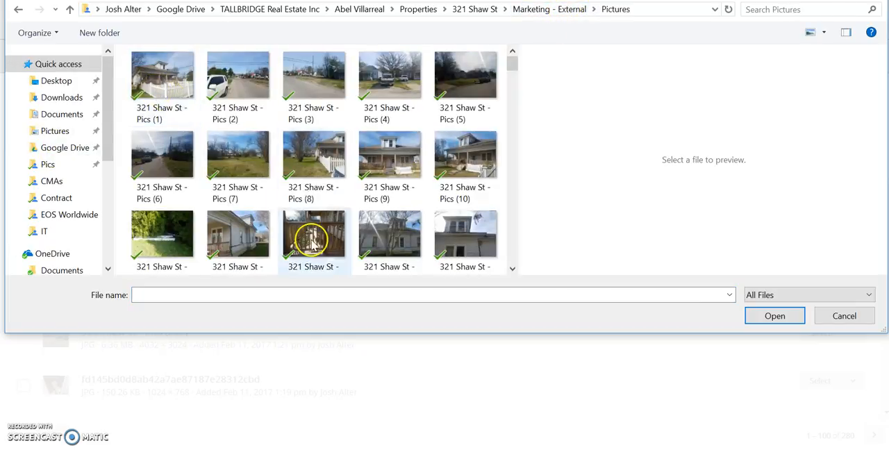
left_click(382, 162)
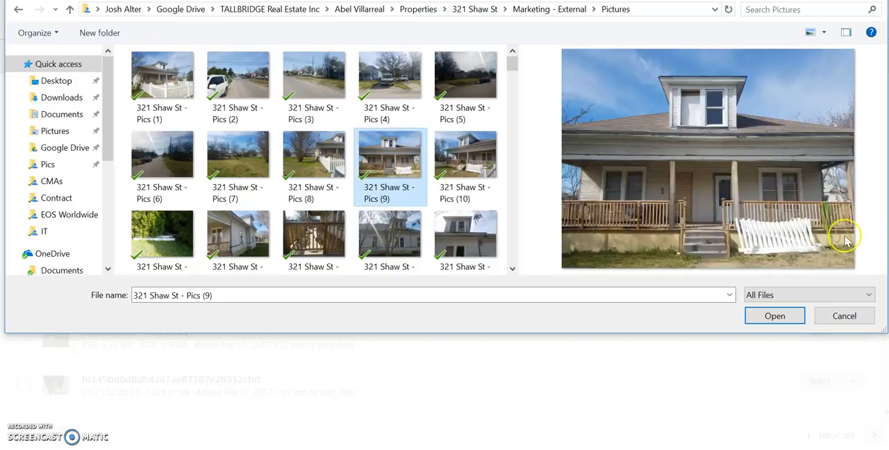
left_click(785, 321)
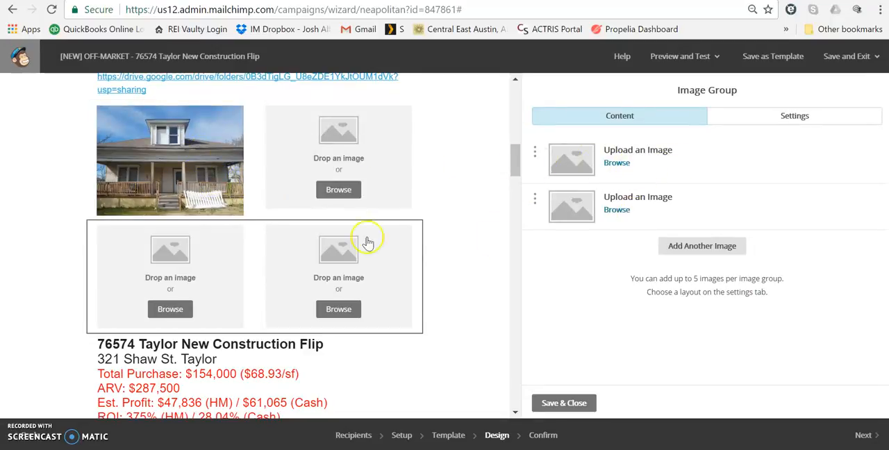
Step: Resize the oversized house photo in the image group to 1024 × 768 and save it
left_click(250, 186)
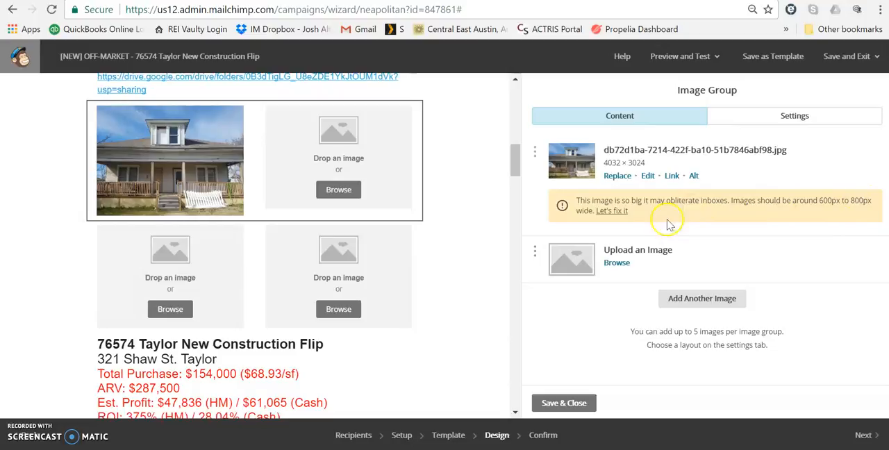
left_click(608, 213)
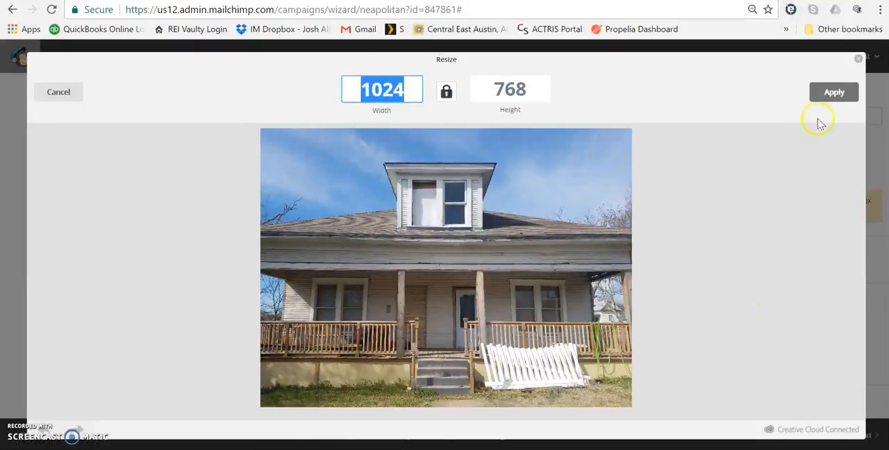
left_click(833, 93)
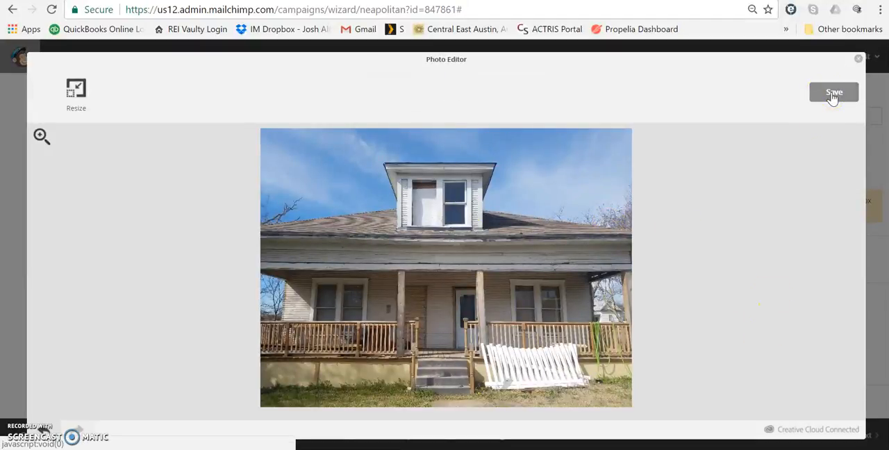
left_click(832, 94)
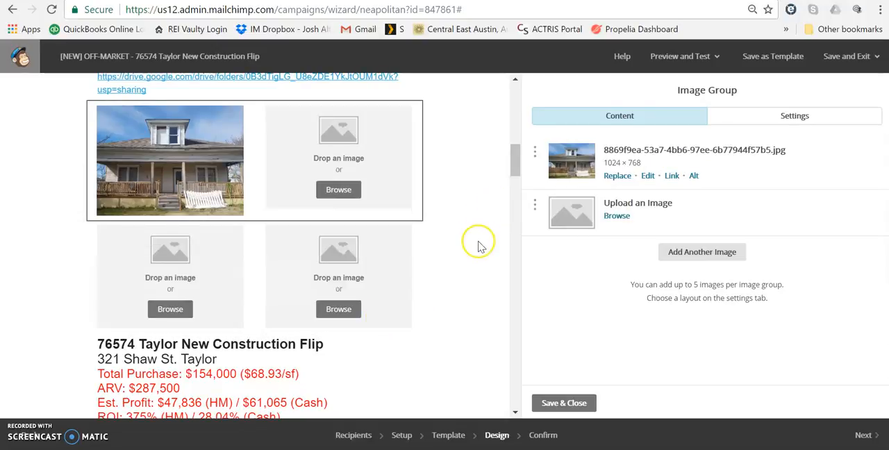
Step: Duplicate the divider above the first Taylor property block and move the copy below the two new image groups
scroll(479, 243, "up", 6)
scroll(479, 243, "up", 2)
mouse_move(407, 271)
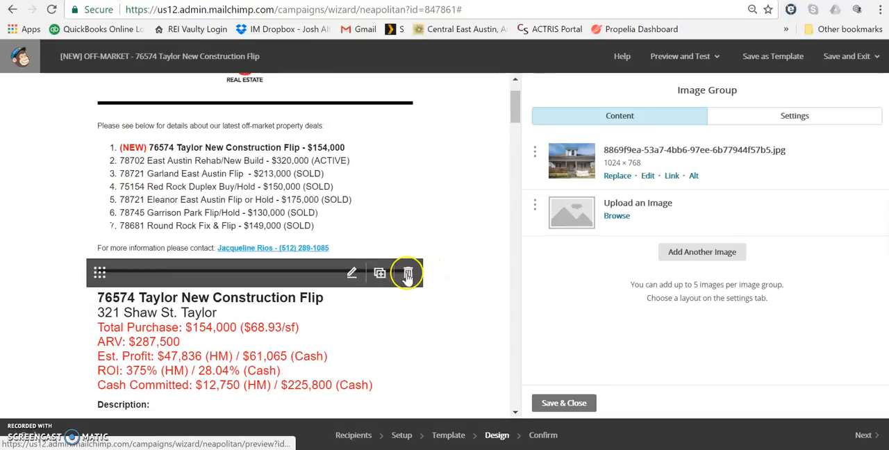
left_click(380, 274)
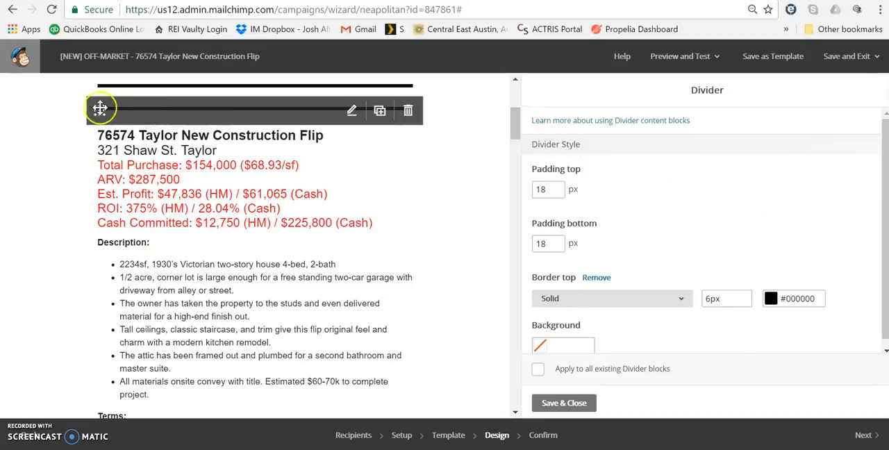
left_click_drag(99, 109, 103, 381)
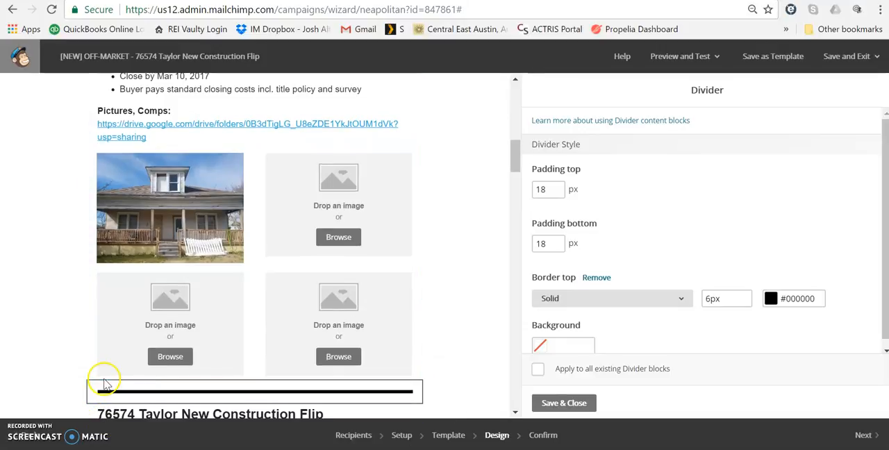
Step: Examine the property photos and comparable-sales tables further down the email
scroll(339, 316, "down", 2)
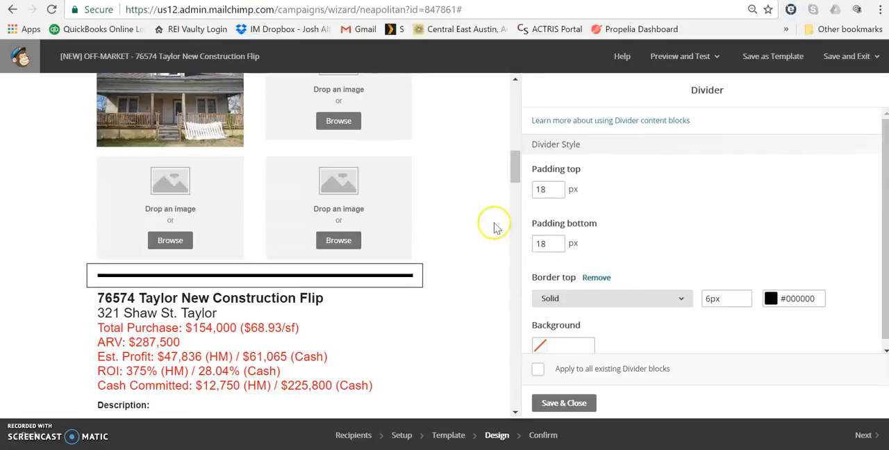
scroll(494, 228, "down", 15)
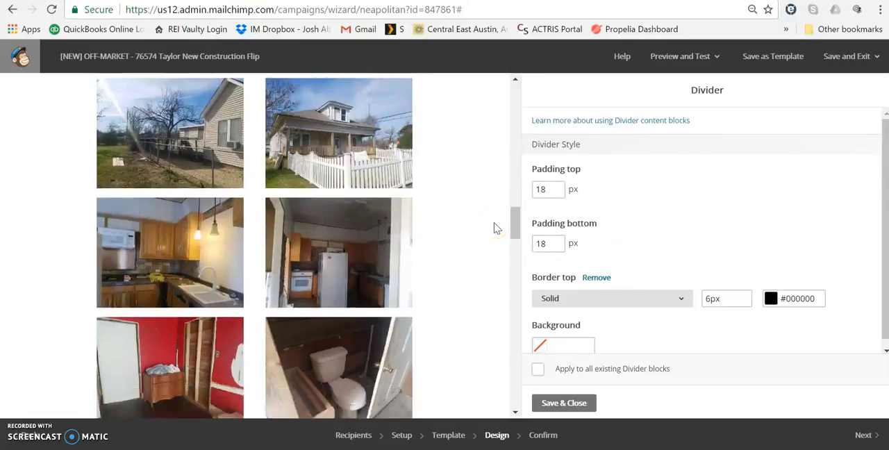
scroll(496, 228, "down", 3)
scroll(495, 228, "down", 10)
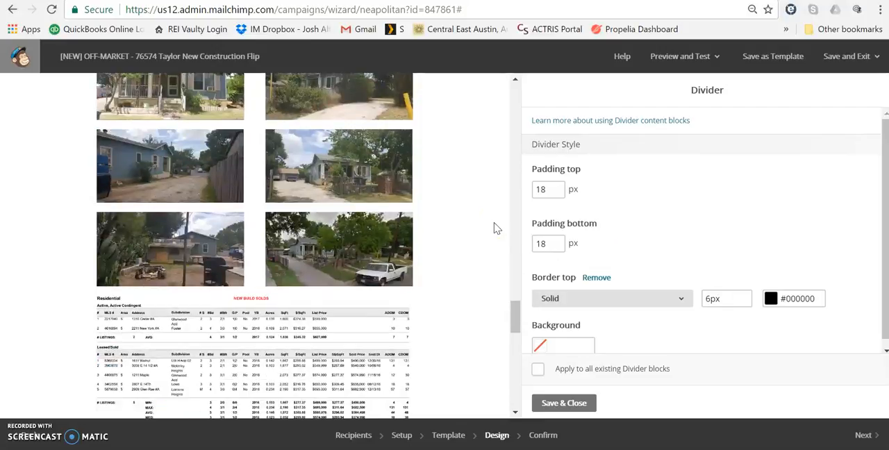
scroll(496, 228, "up", 1)
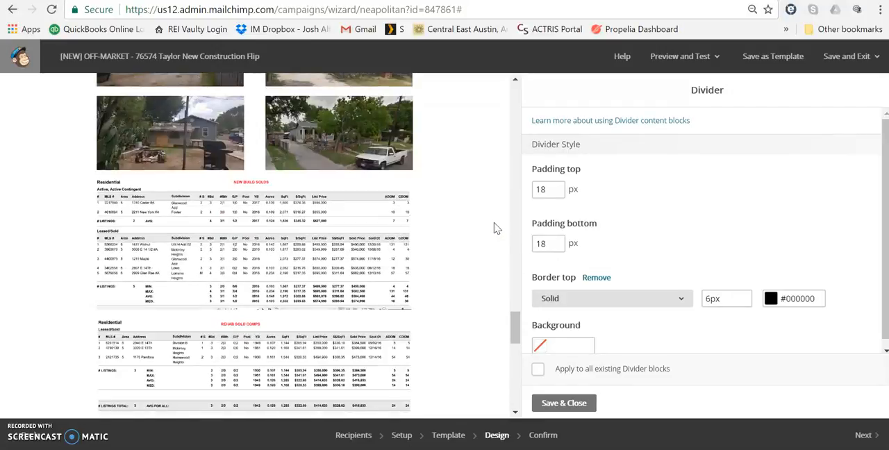
Step: Check the deal-number tables, recent closings and disclosures at the end of the email, and save and close the divider settings
mouse_move(410, 202)
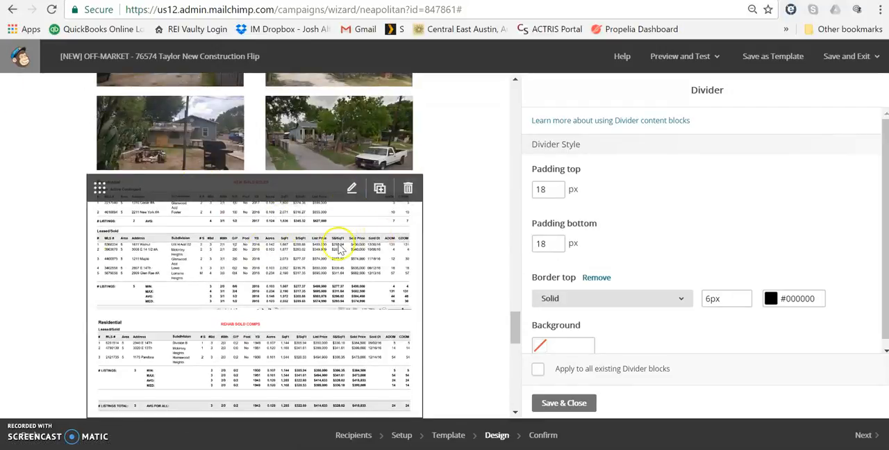
scroll(338, 250, "down", 3)
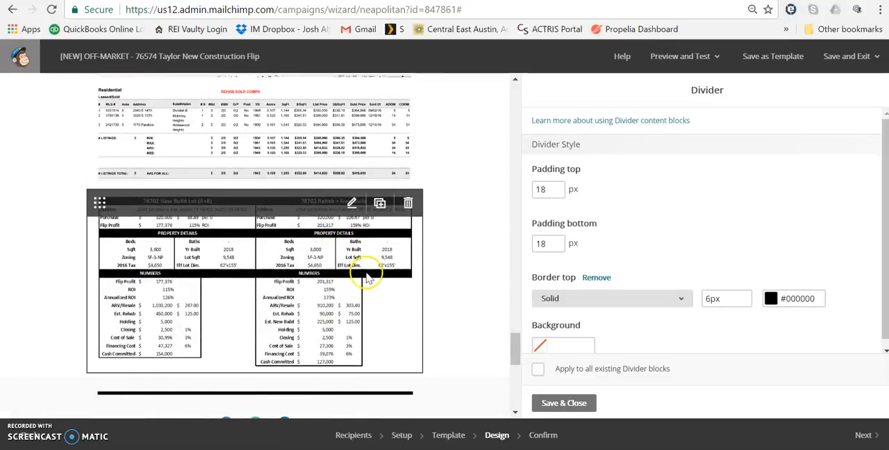
scroll(482, 220, "down", 3)
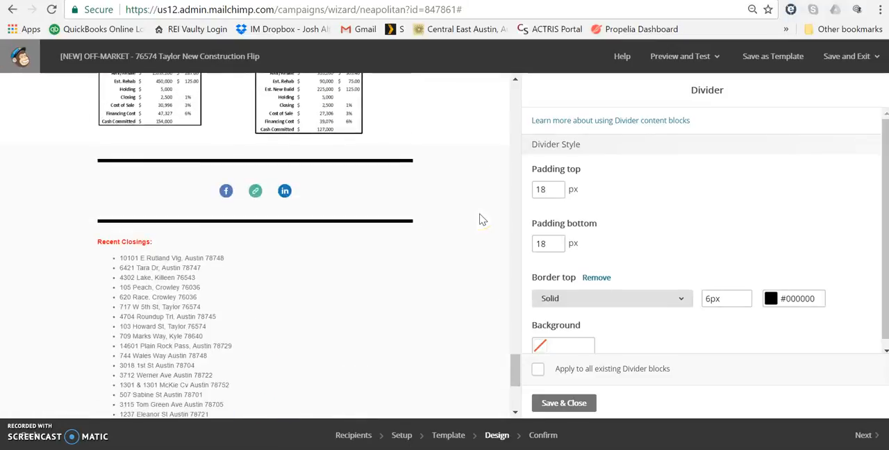
scroll(482, 219, "down", 2)
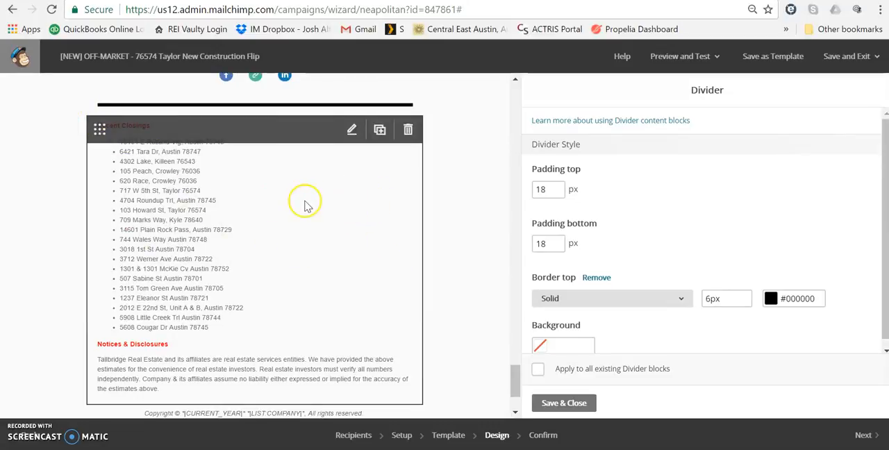
left_click(562, 403)
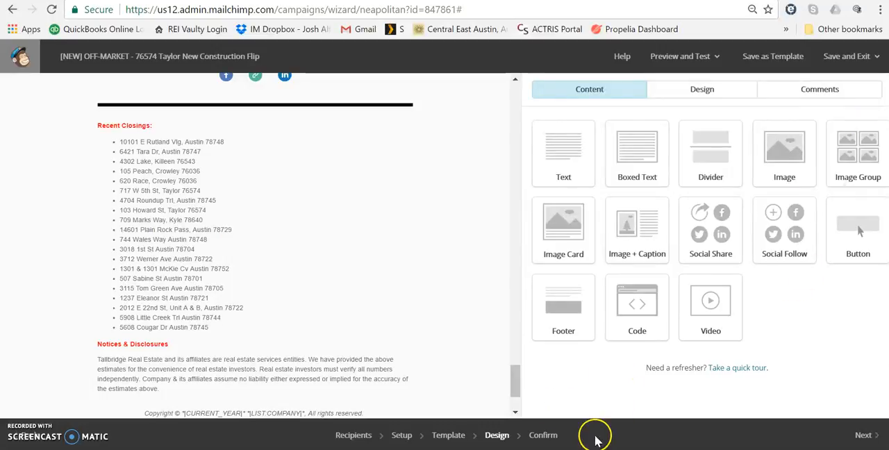
Step: Open the campaign in preview mode and examine the desktop version down to the first Taylor property block and house photo
left_click(699, 56)
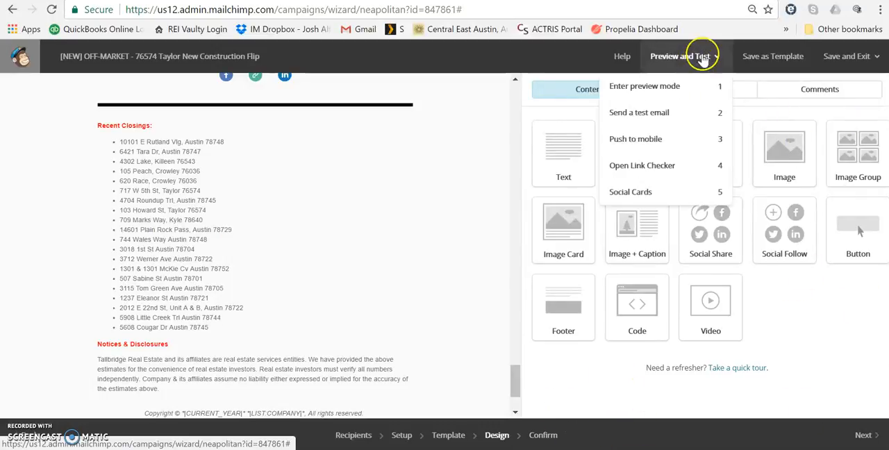
left_click(655, 92)
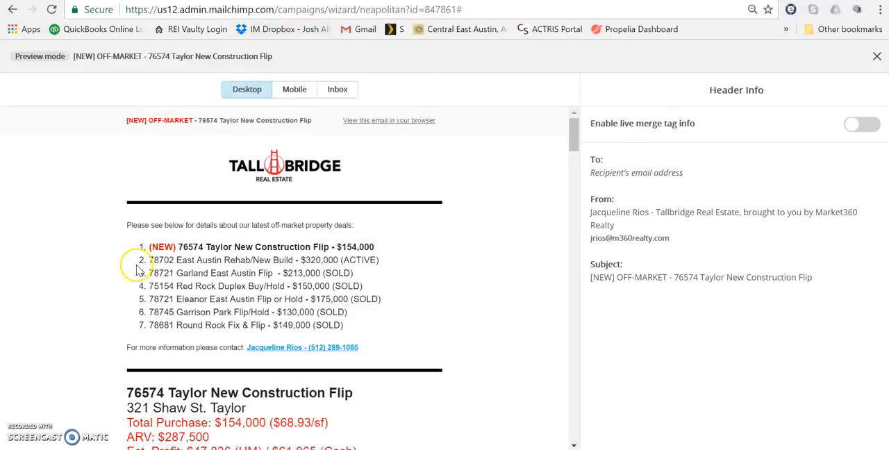
scroll(416, 277, "down", 2)
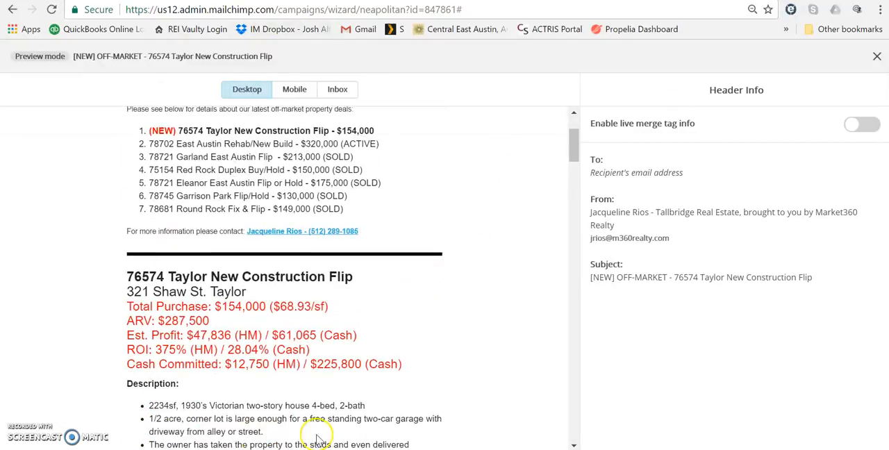
scroll(324, 371, "down", 2)
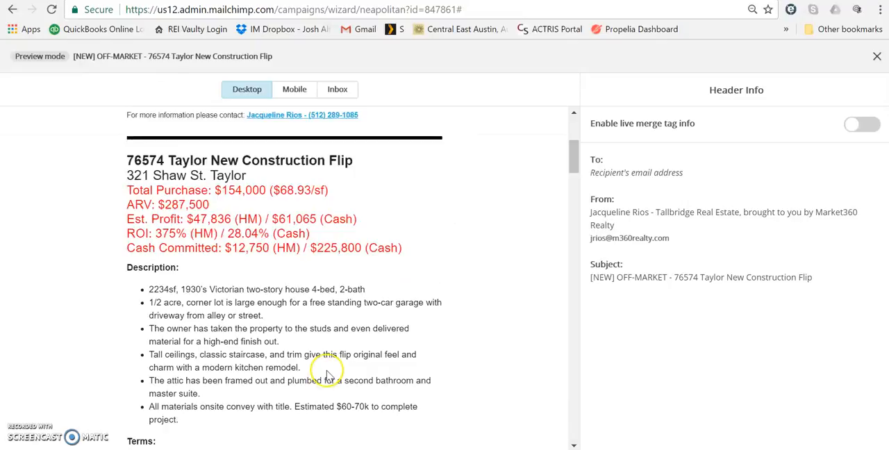
scroll(328, 374, "down", 5)
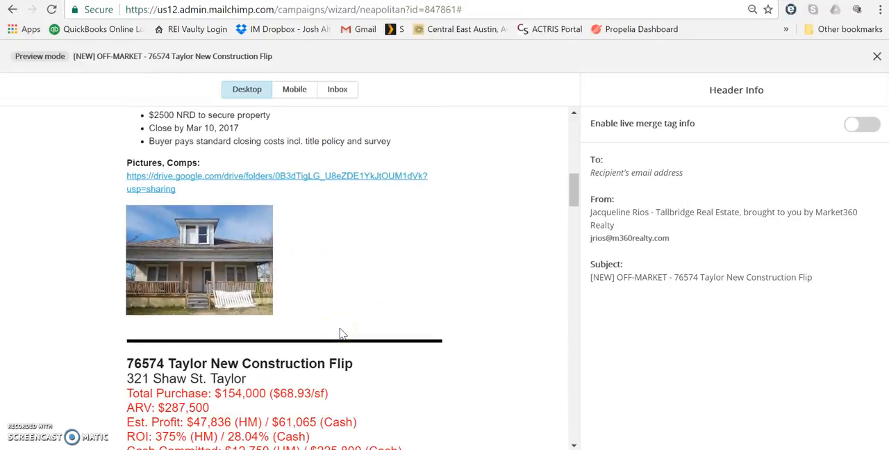
scroll(340, 333, "up", 2)
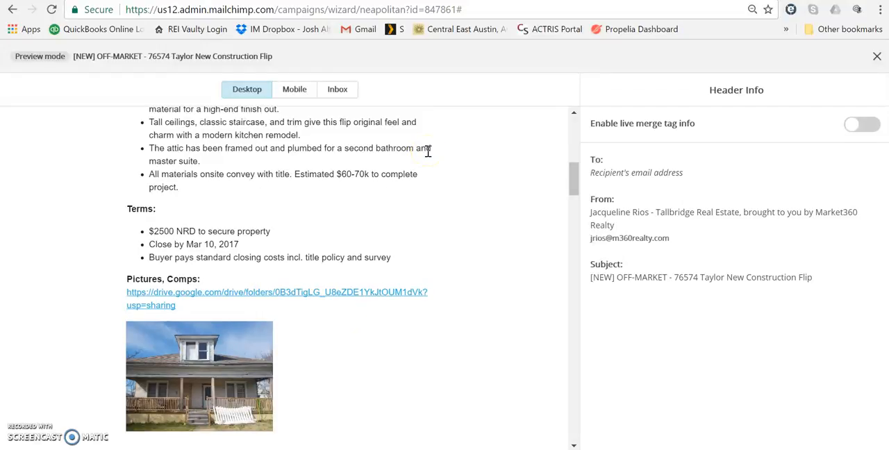
Step: Check the campaign's mobile preview, return to the desktop version and leave preview mode
left_click(300, 93)
scroll(309, 257, "up", 5)
scroll(309, 257, "down", 10)
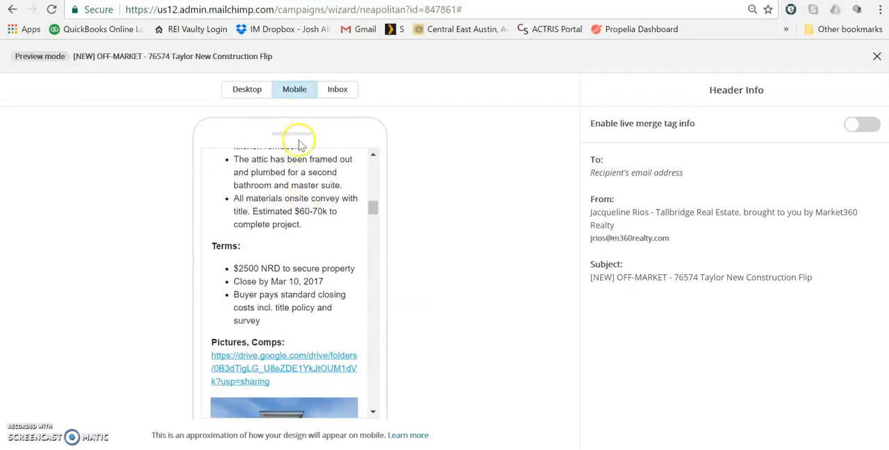
left_click(247, 91)
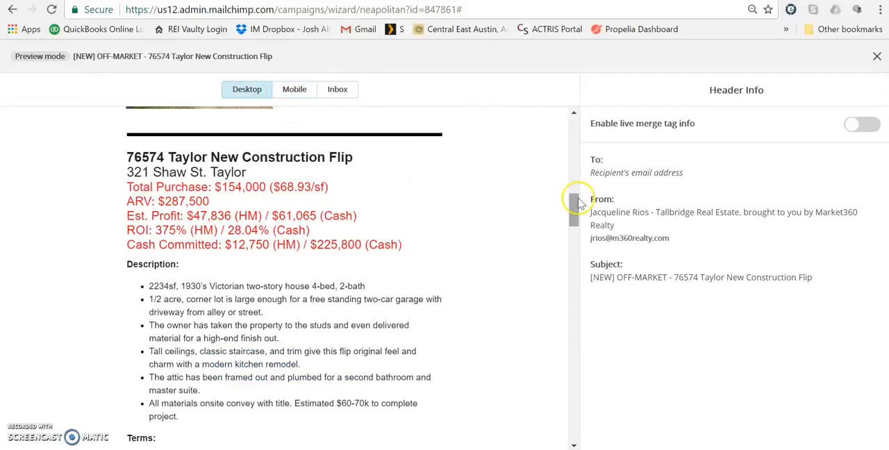
left_click(877, 57)
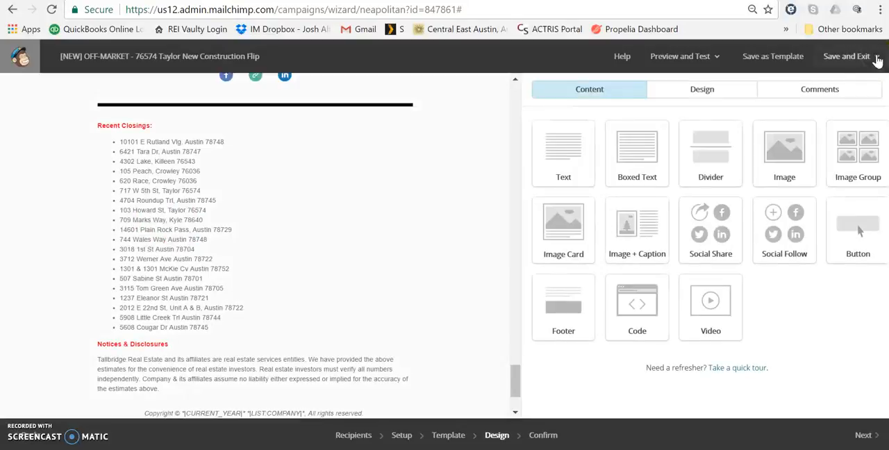
Step: Proceed to the campaign's Confirm stage and review the pre-send checklist down to the Social Cards and MonkeyRewards entries
scroll(409, 205, "up", 6)
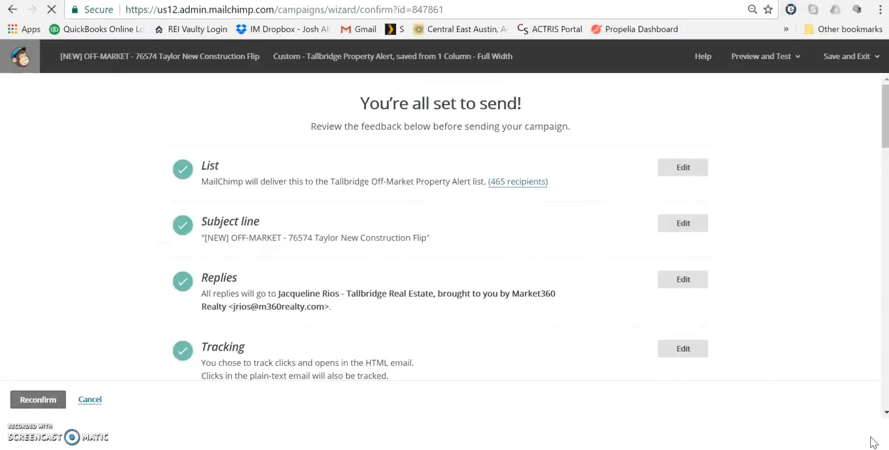
scroll(555, 181, "down", 2)
scroll(538, 176, "down", 4)
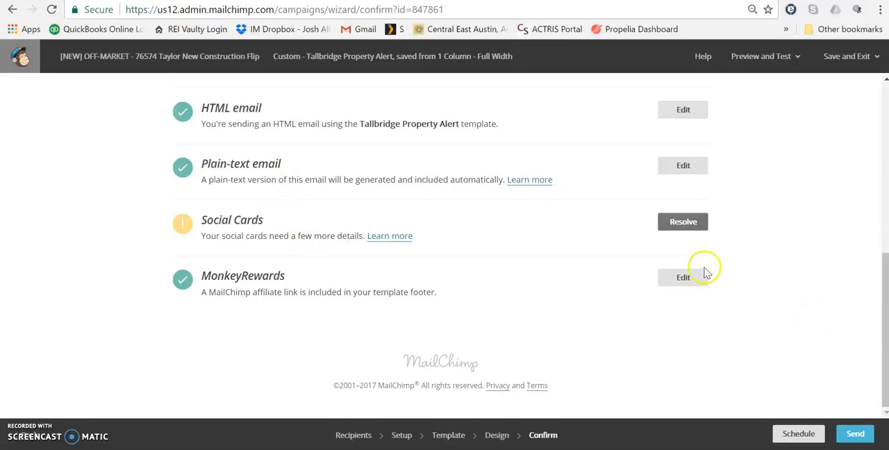
Step: Open the social card settings from the checklist and set the card's title to "[NEW] OFF-MARKET - 76574 Taylor New Construction Flip"
left_click(684, 222)
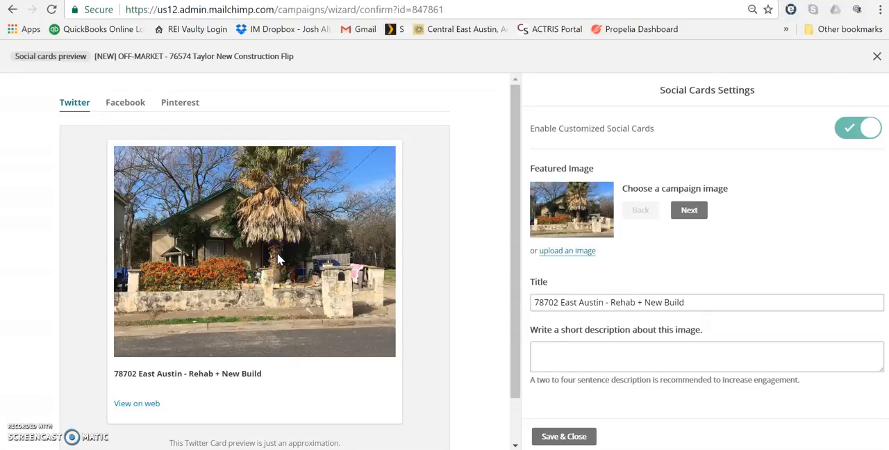
left_click_drag(711, 306, 530, 307)
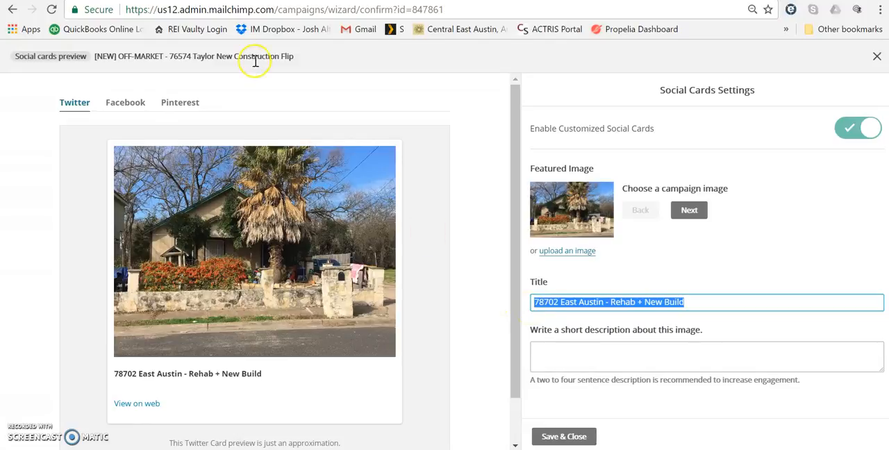
left_click_drag(300, 64, 122, 62)
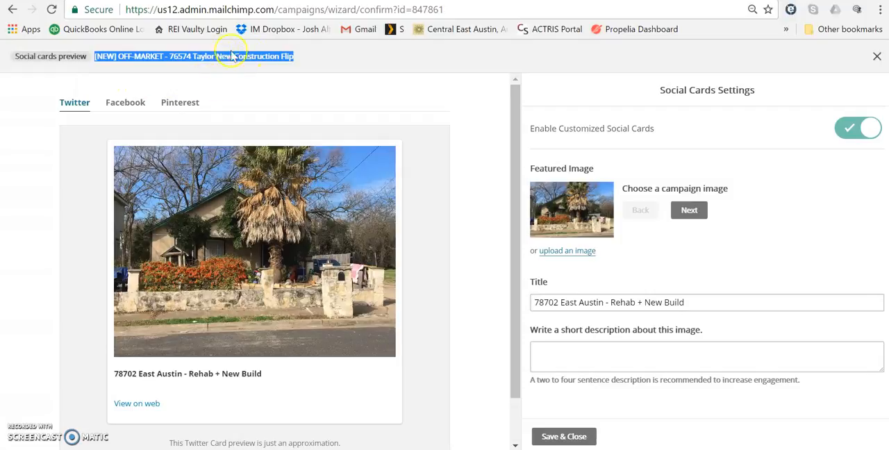
left_click_drag(694, 302, 477, 302)
type("[NEW] OFF-MARKET - 76574 Taylor New Construction Flip")
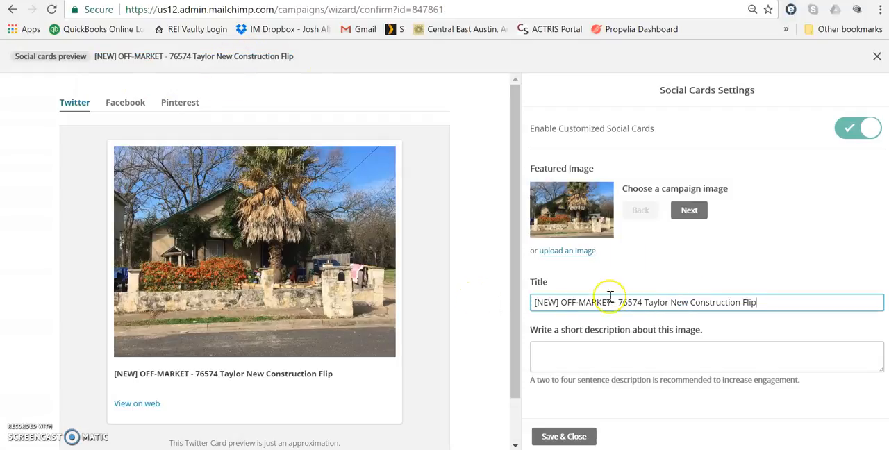
Step: Replace the social card's featured image with the newest 1024 × 768 front-porch house photo from the File Manager
left_click(591, 250)
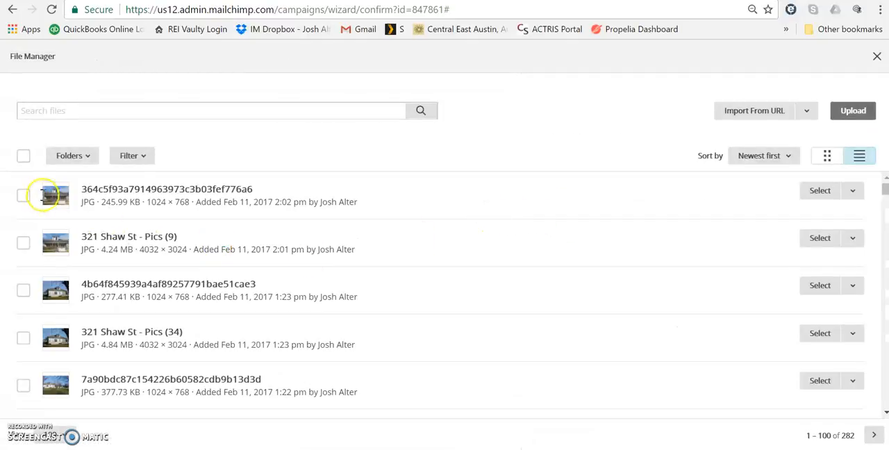
left_click(23, 195)
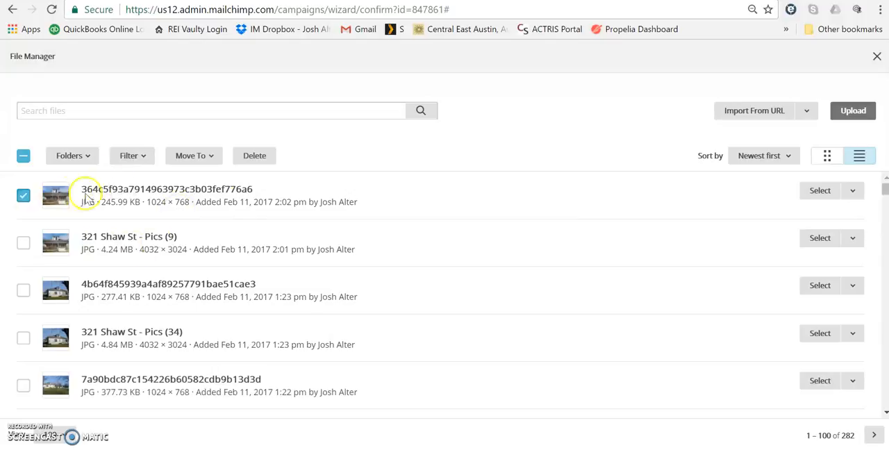
left_click(826, 190)
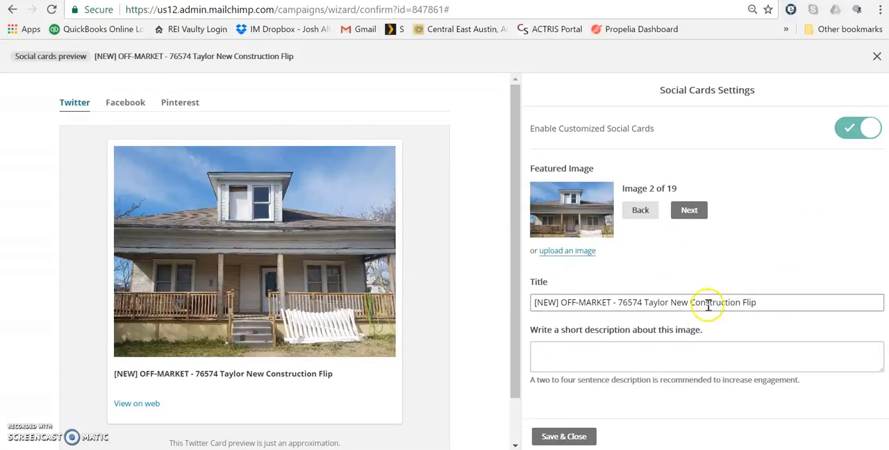
Step: Try to save the social card without a description, close its settings and review the pre-send checklist again
left_click(568, 430)
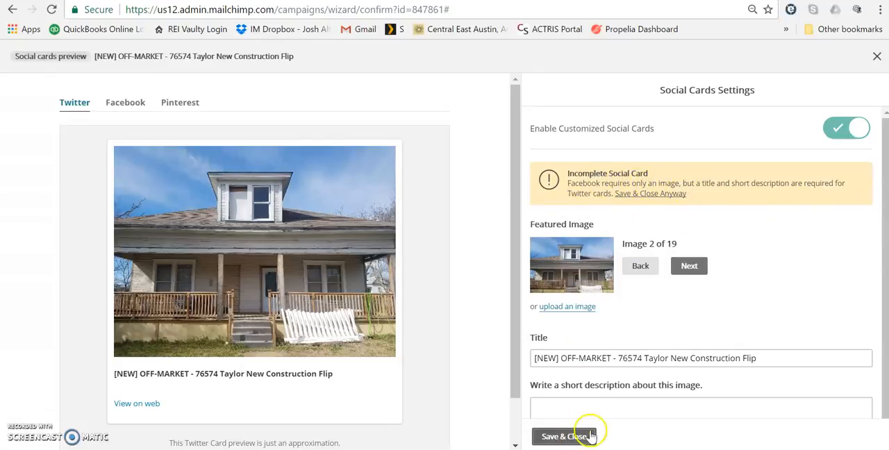
left_click(876, 57)
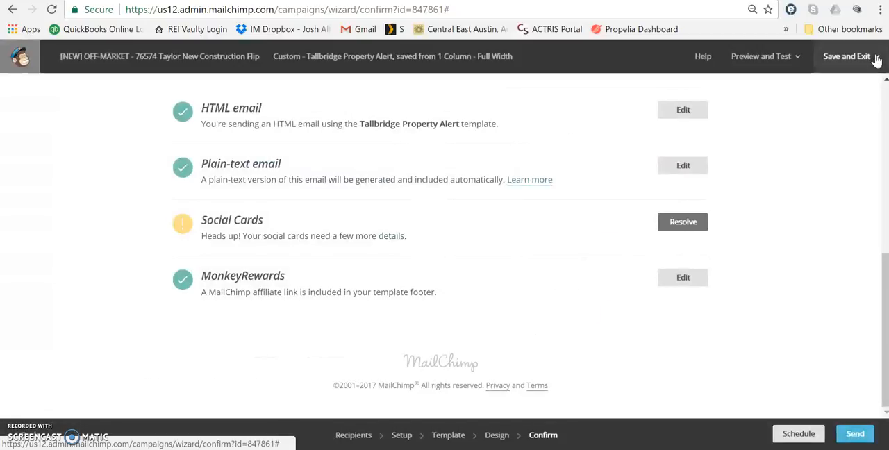
scroll(826, 392, "up", 10)
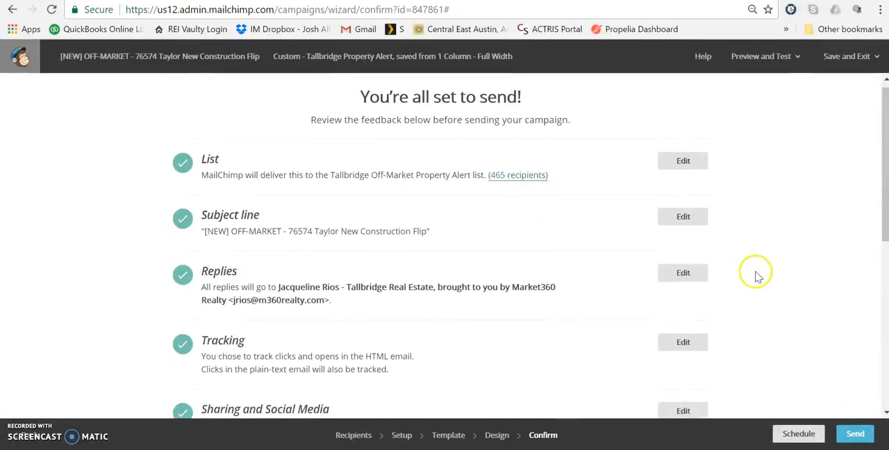
scroll(690, 261, "down", 10)
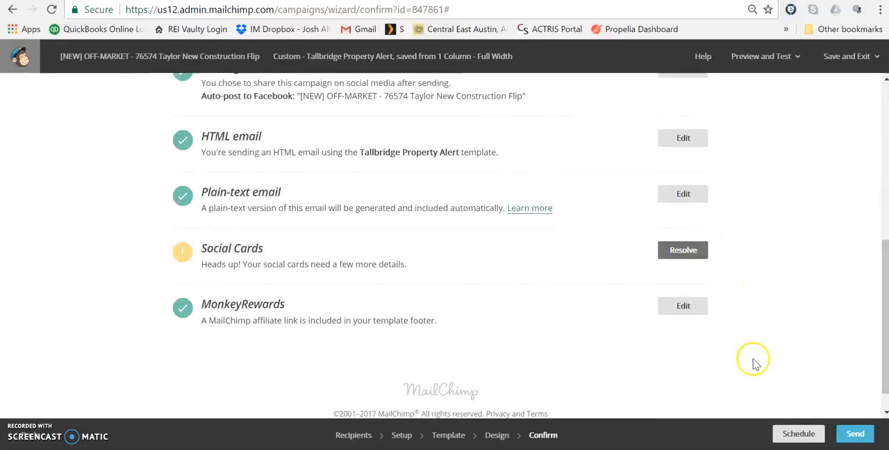